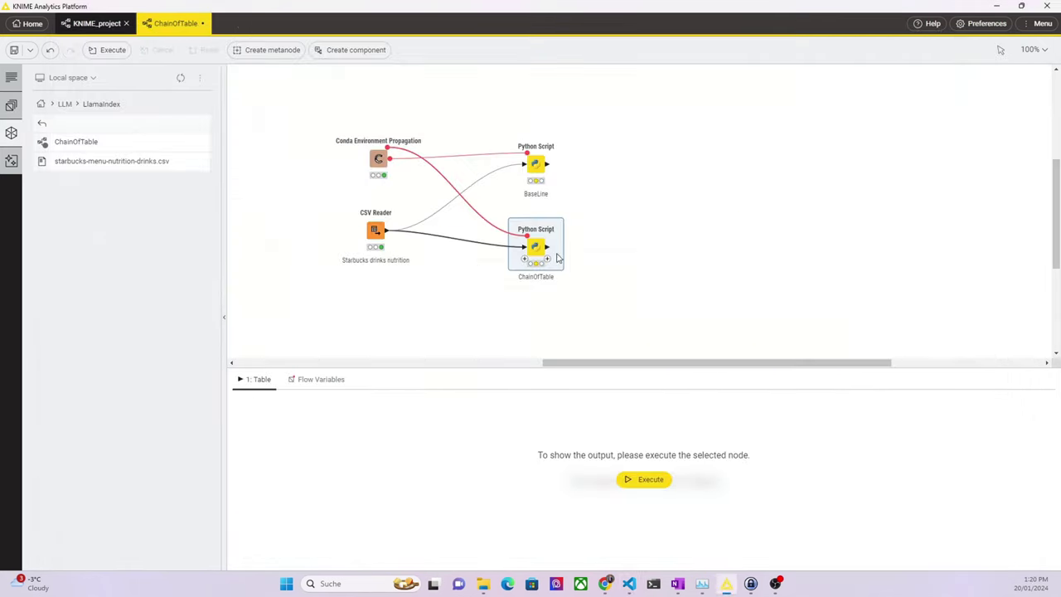
Step: Build a Question component from Table Creator, String Widget and Column Expressions nodes, and run it
right_click(537, 249)
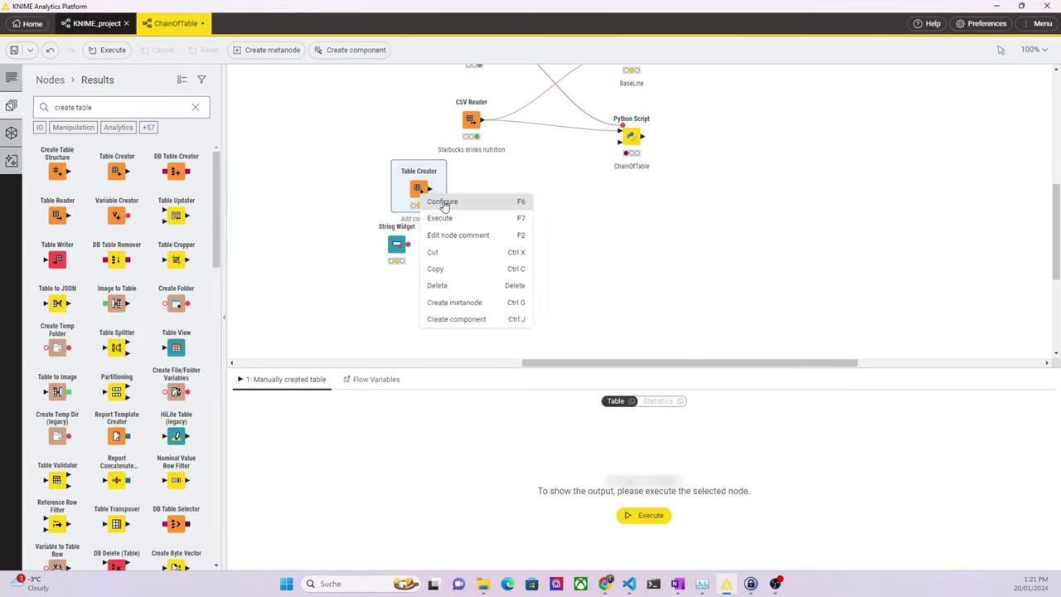
click(443, 204)
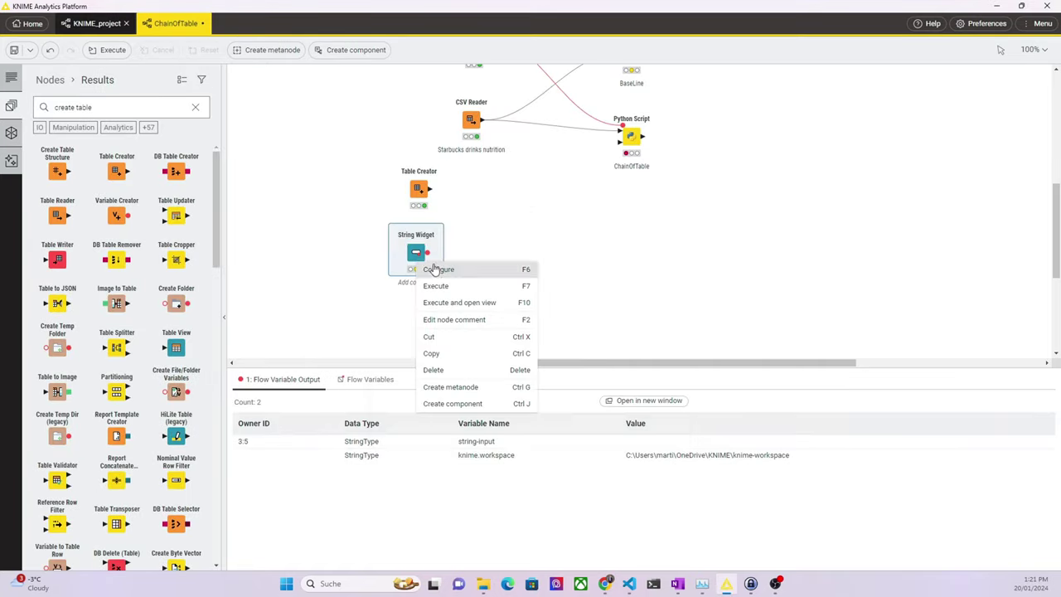
click(433, 267)
click(481, 424)
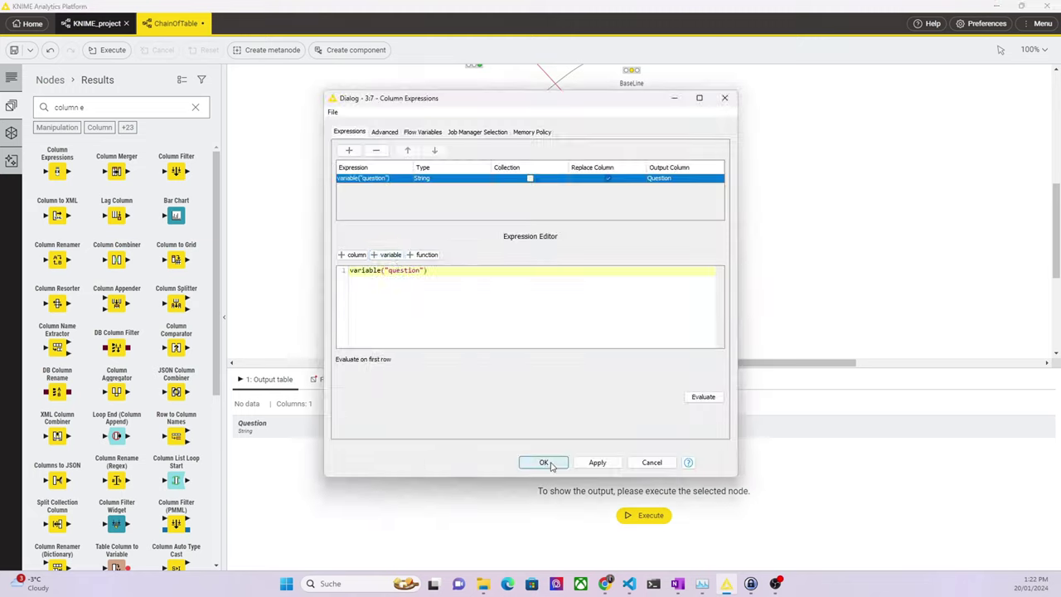
click(544, 462)
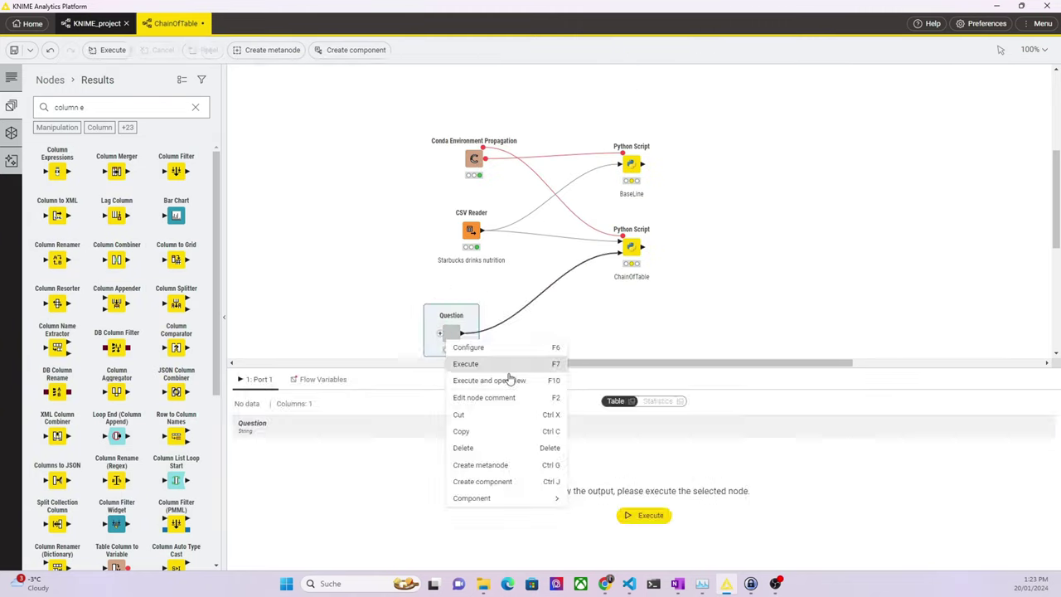
click(509, 379)
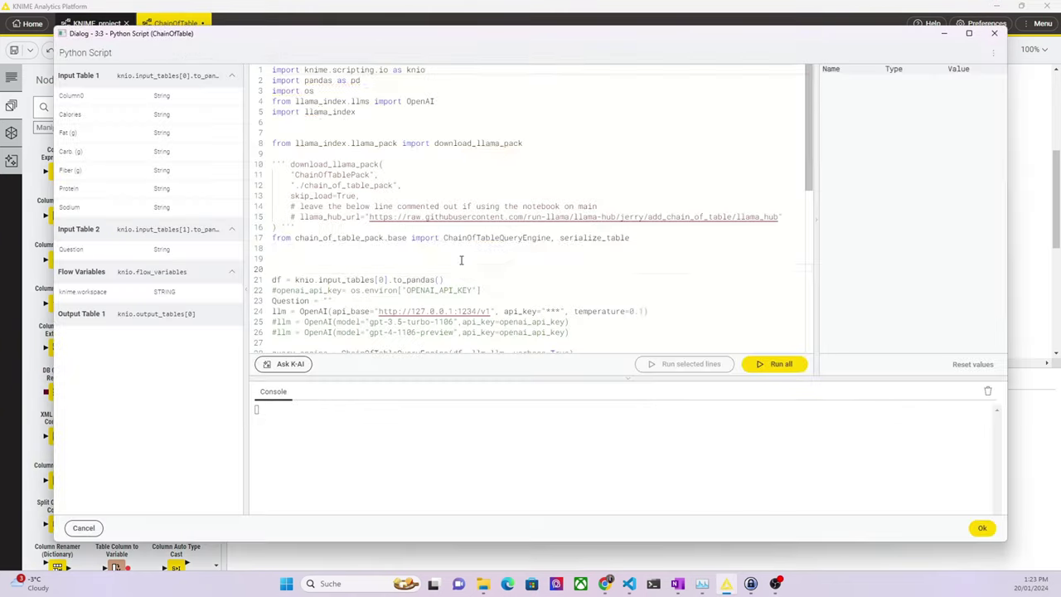
Step: Edit the script to read Question from input 1 and write the response into an answerDf Answer column
text(Question = knio.input_tables[1].to_pandas())
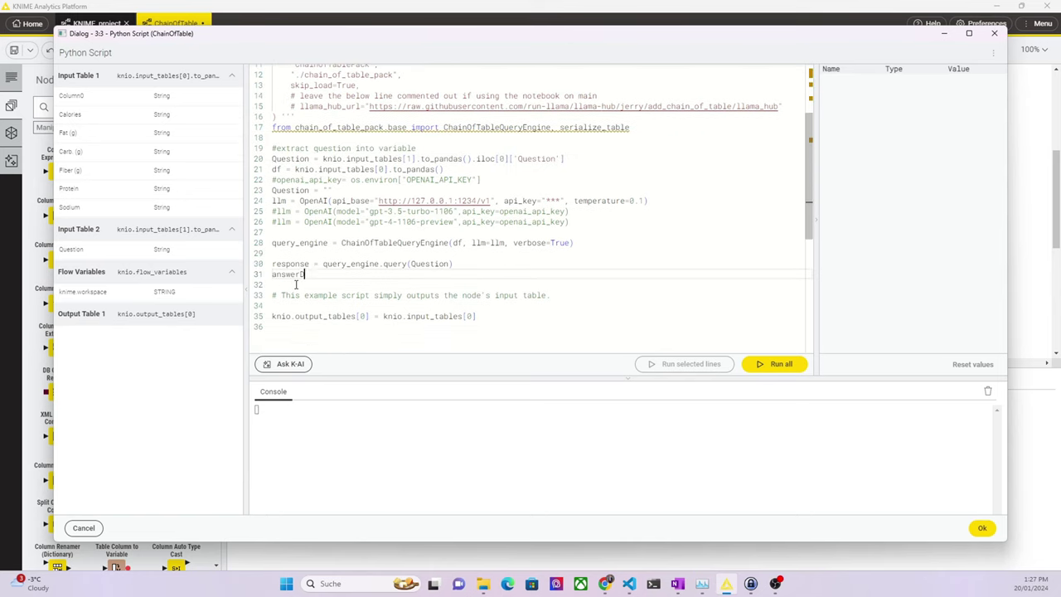
text(pd.DataFrame(columns=["Answer"]))
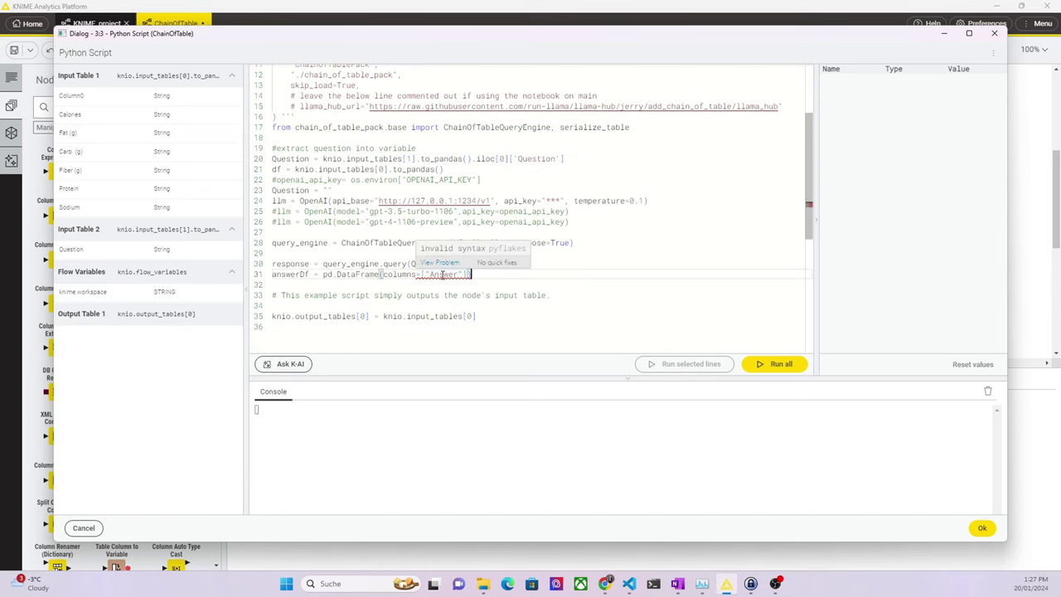
scroll(496, 249, down, 2)
key(Return)
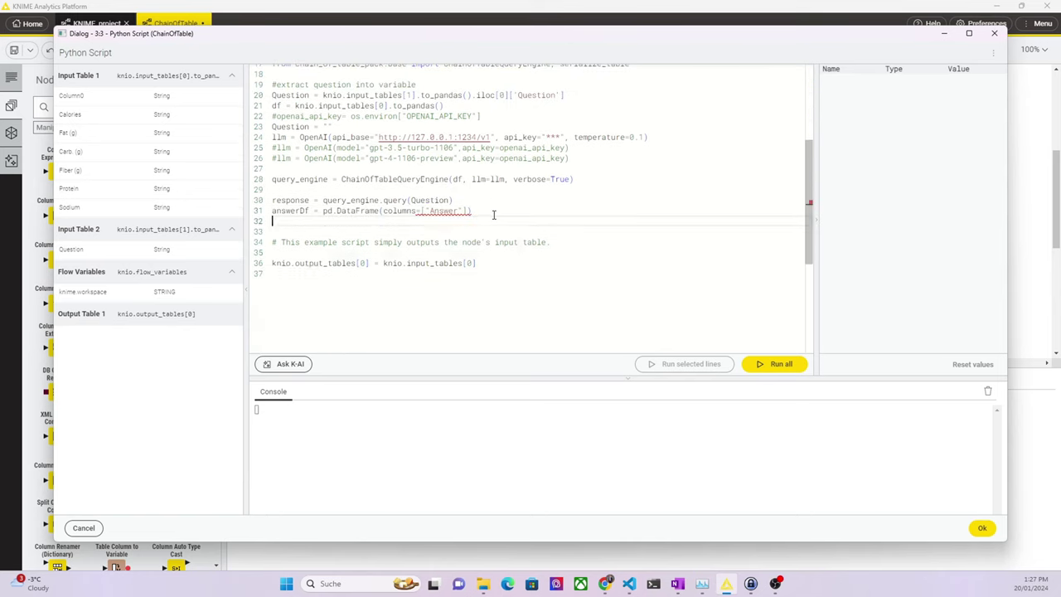
text(answerDf.loc[0] = response)
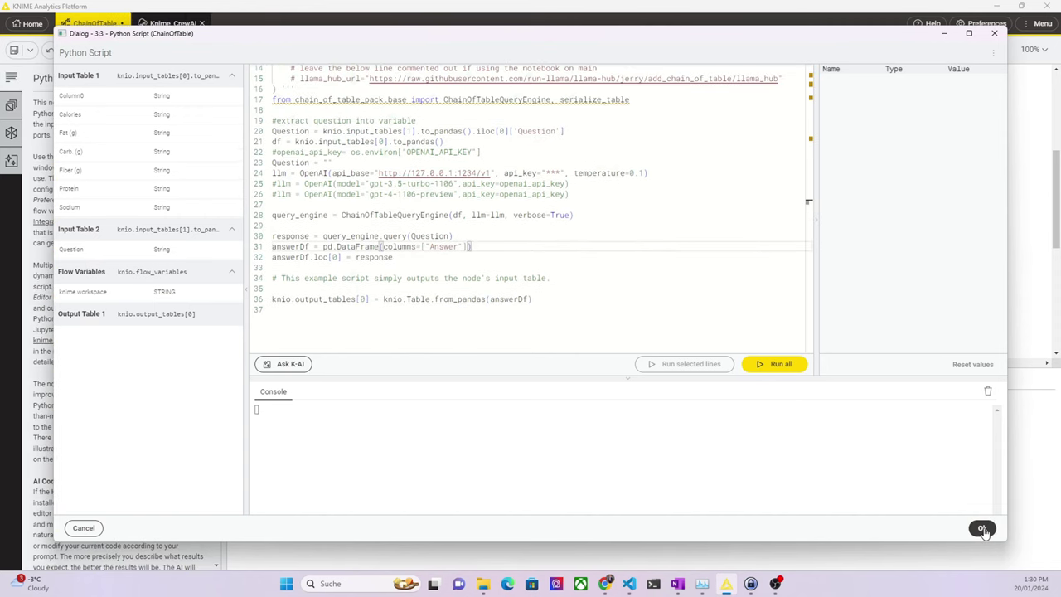
Step: Test-run the whole script, then execute the ChainOfTable script node
key(ctrl+shift+Return)
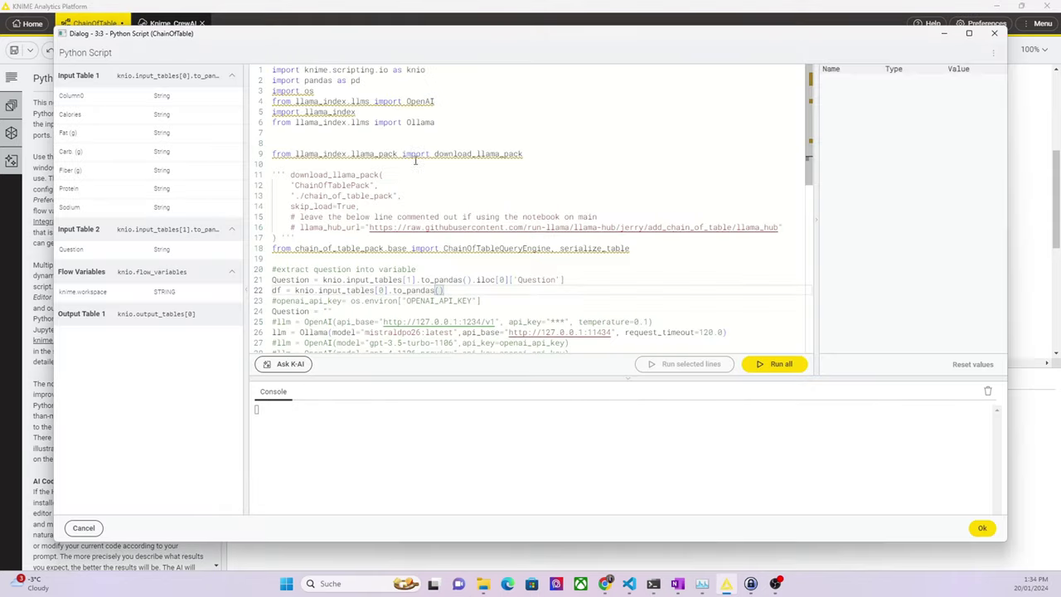
scroll(415, 159, down, 1)
triple_click(497, 303)
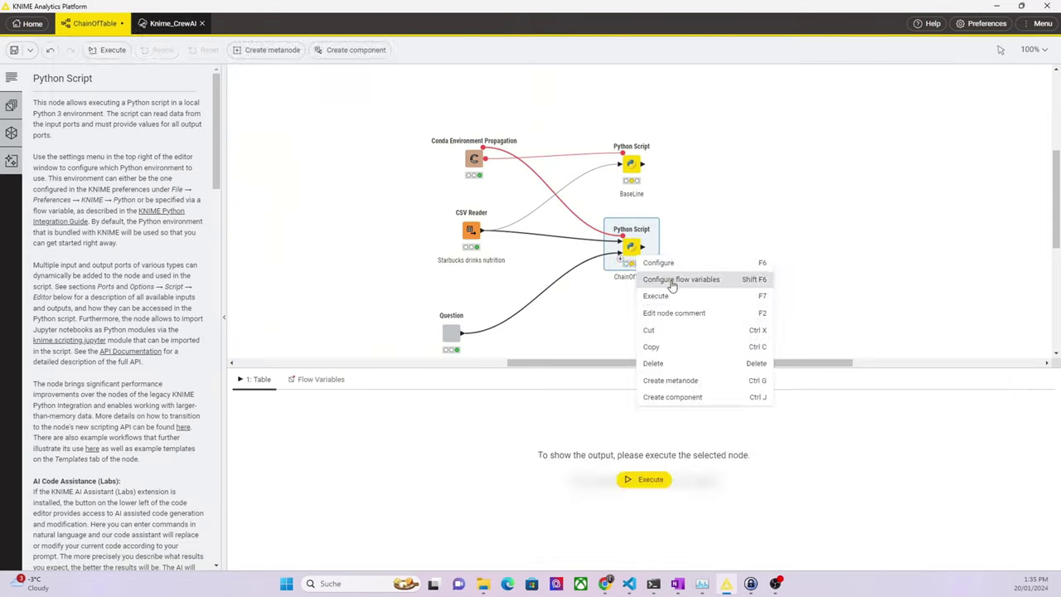
click(746, 225)
mouse_move(632, 246)
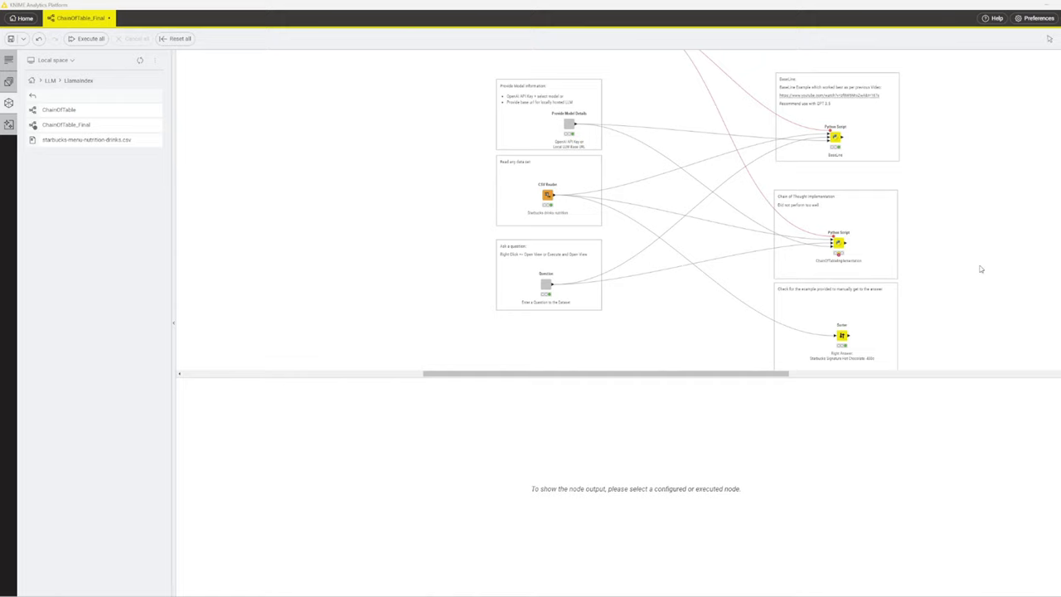
scroll(980, 269, up, 3)
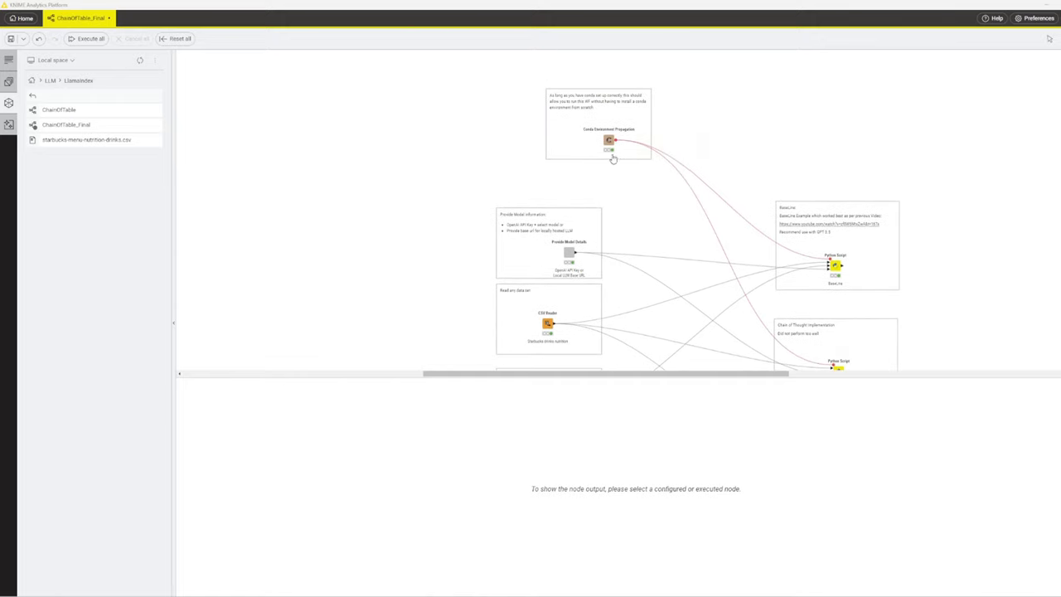
click(611, 142)
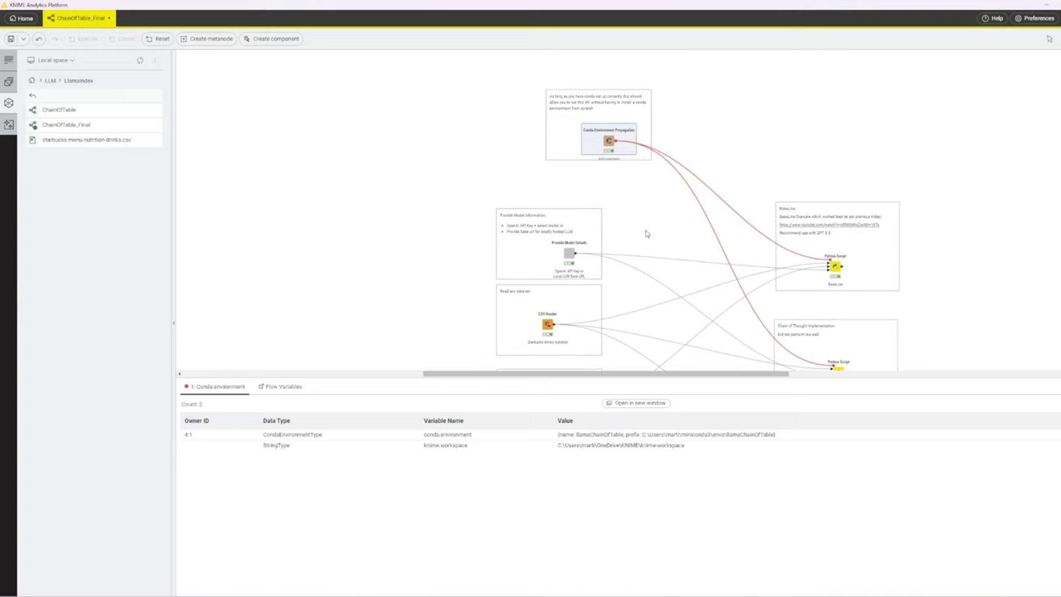
scroll(647, 234, down, 3)
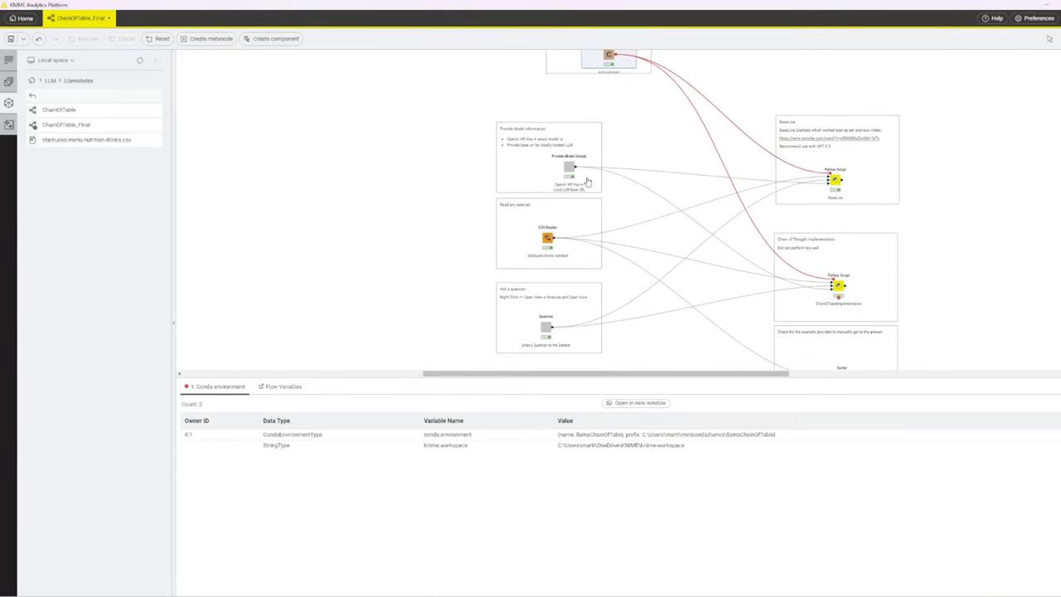
click(568, 168)
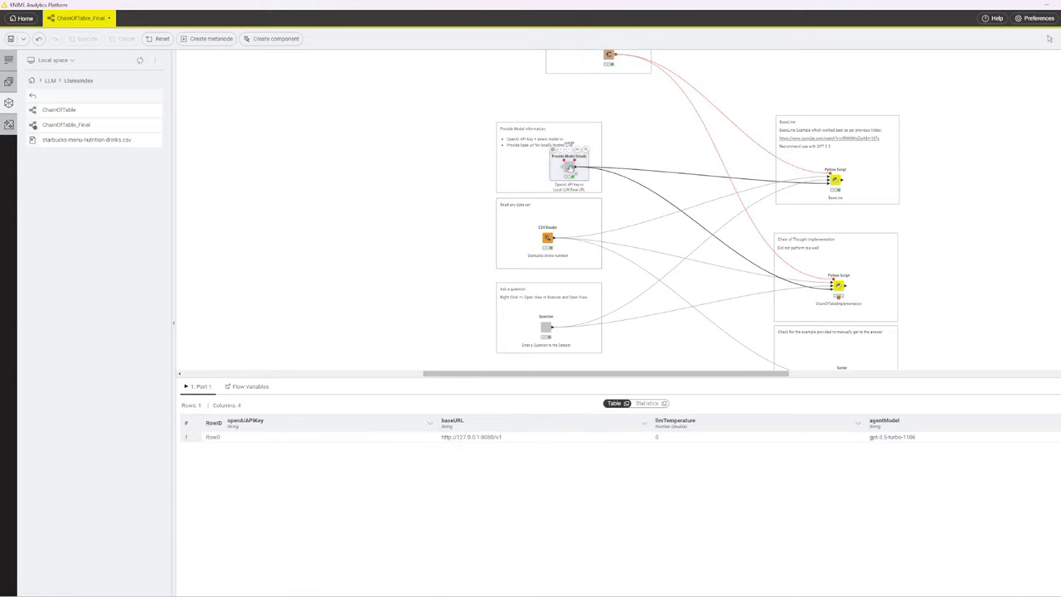
right_click(569, 169)
click(587, 177)
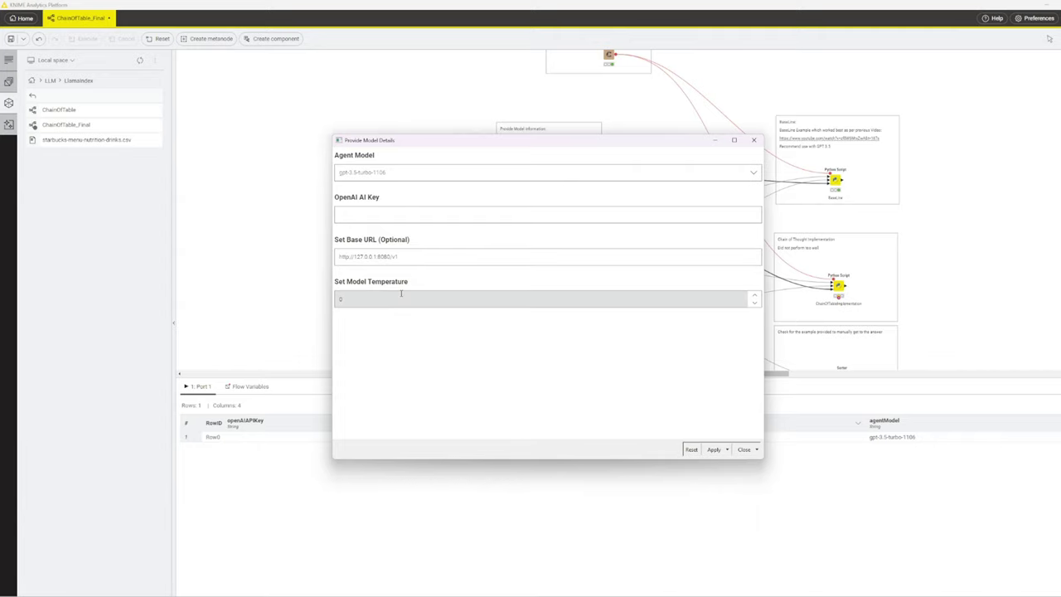
Step: Close the model details and browse the Starbucks CSV Reader data table in a separate window
click(753, 140)
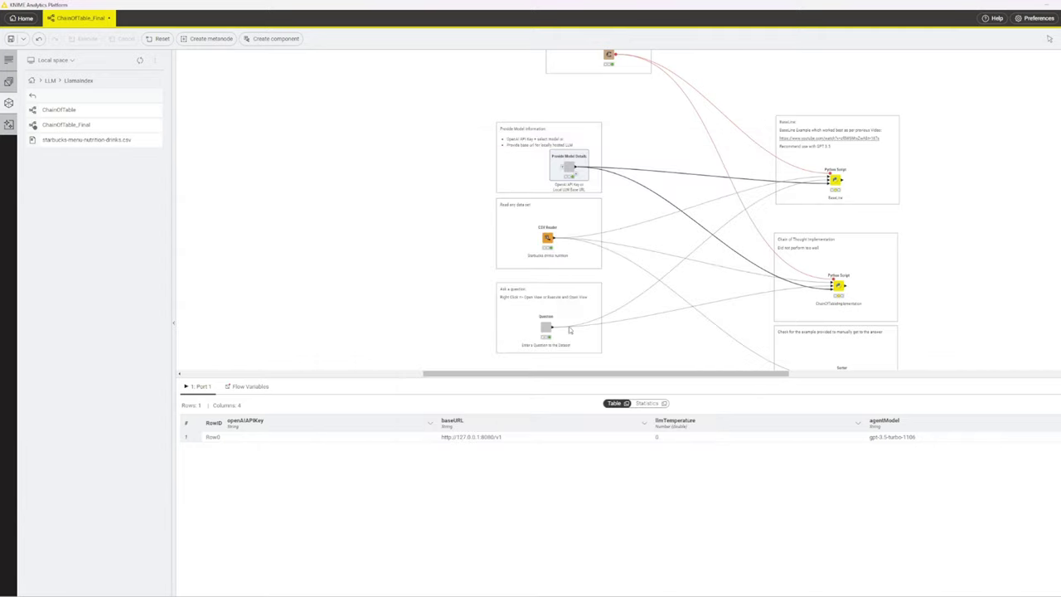
click(547, 238)
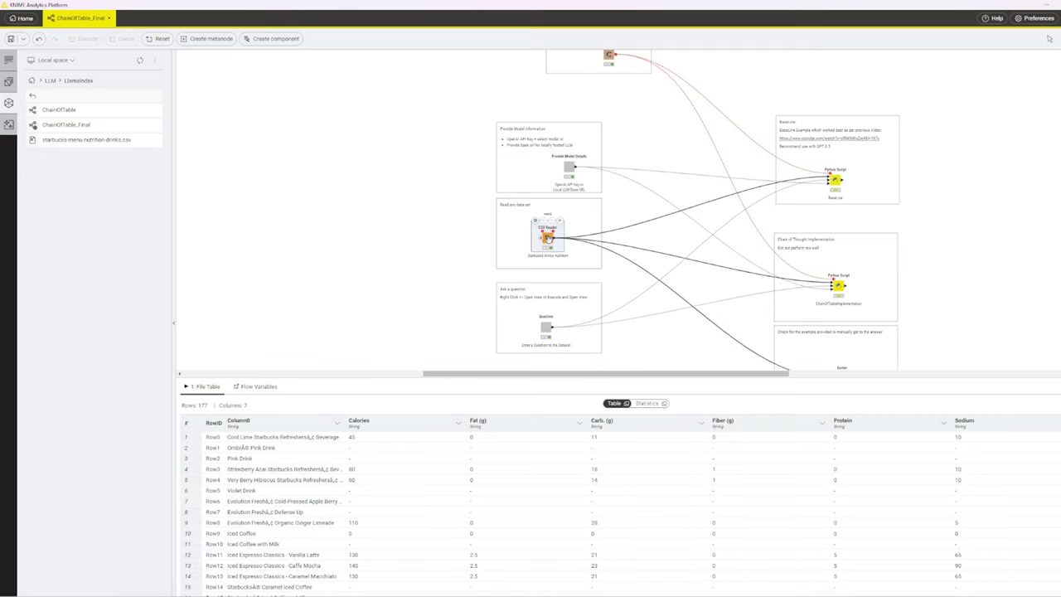
right_click(547, 239)
mouse_move(584, 261)
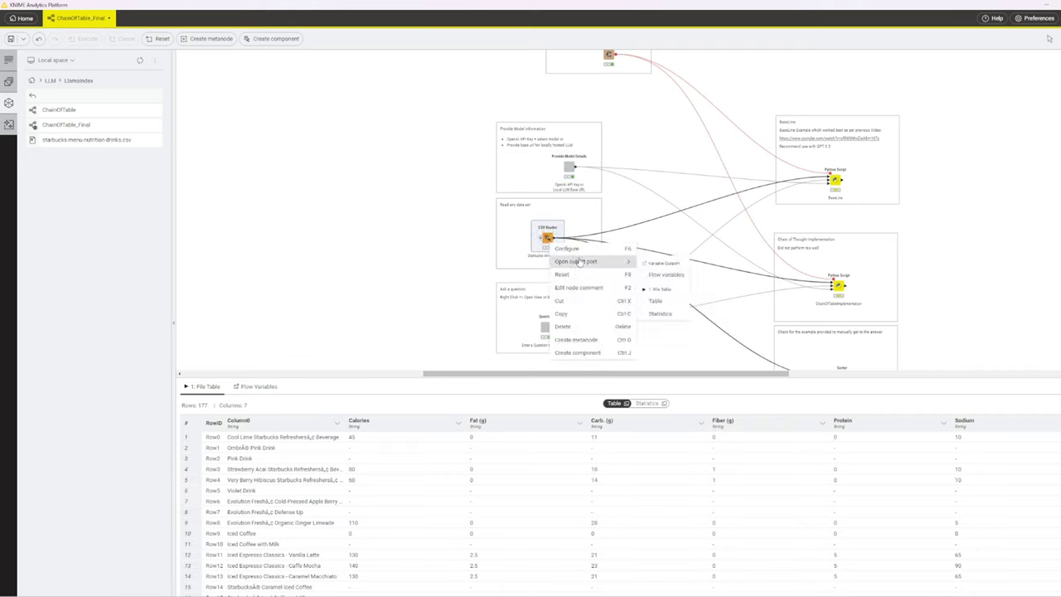
click(661, 300)
scroll(506, 256, down, 5)
scroll(506, 256, down, 5)
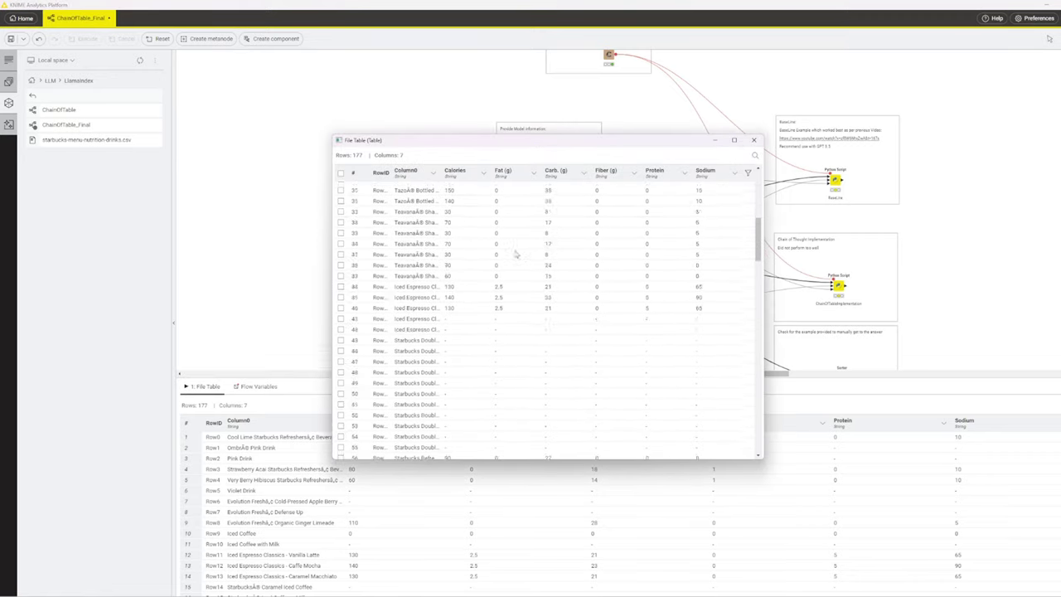
click(753, 140)
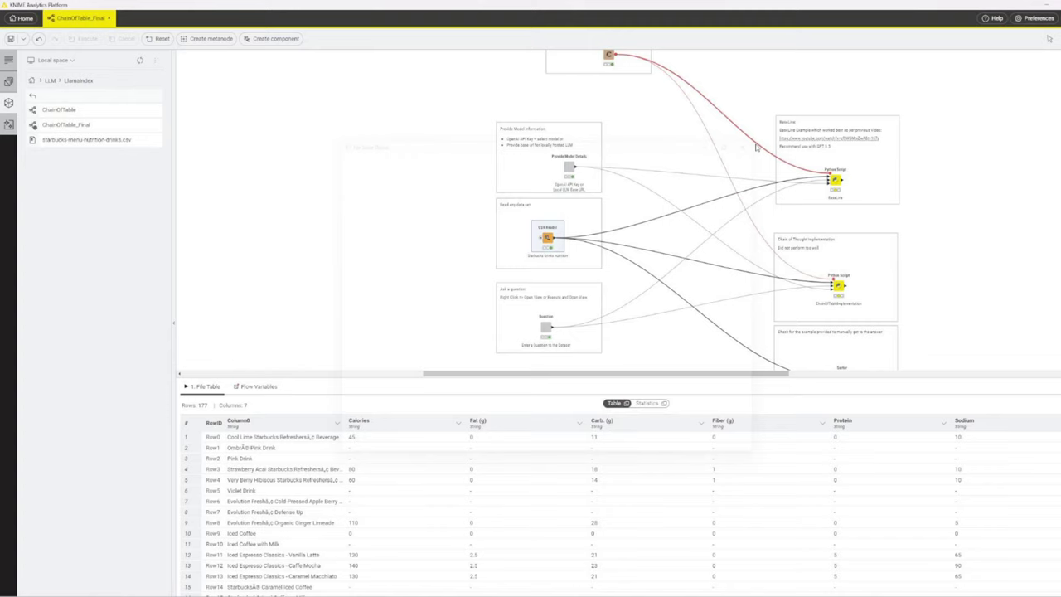
Step: Open the Question node's view, check 'Which drink has the most calories?', and close it
click(546, 326)
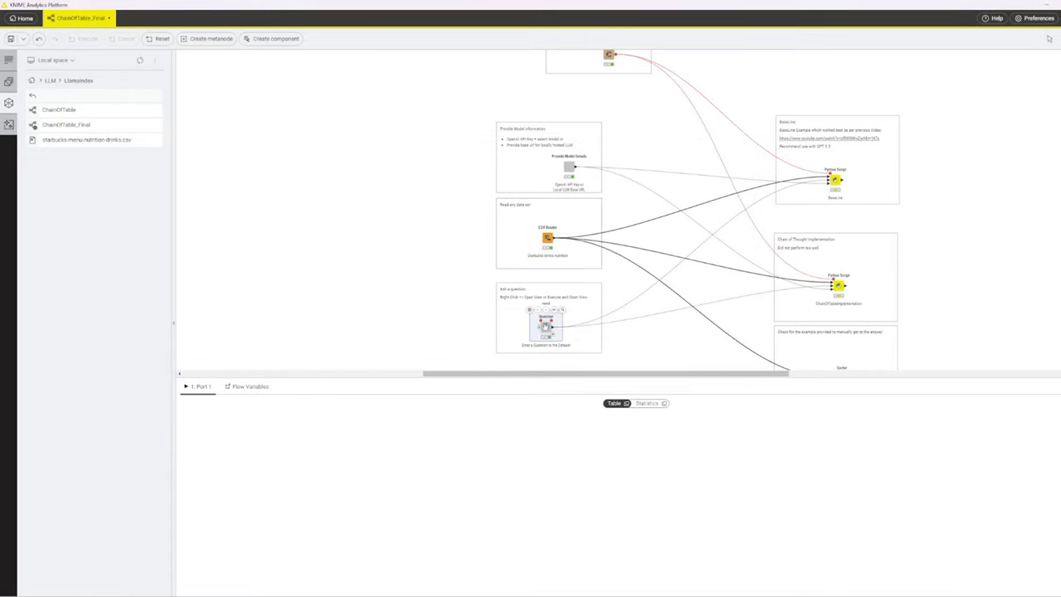
right_click(546, 325)
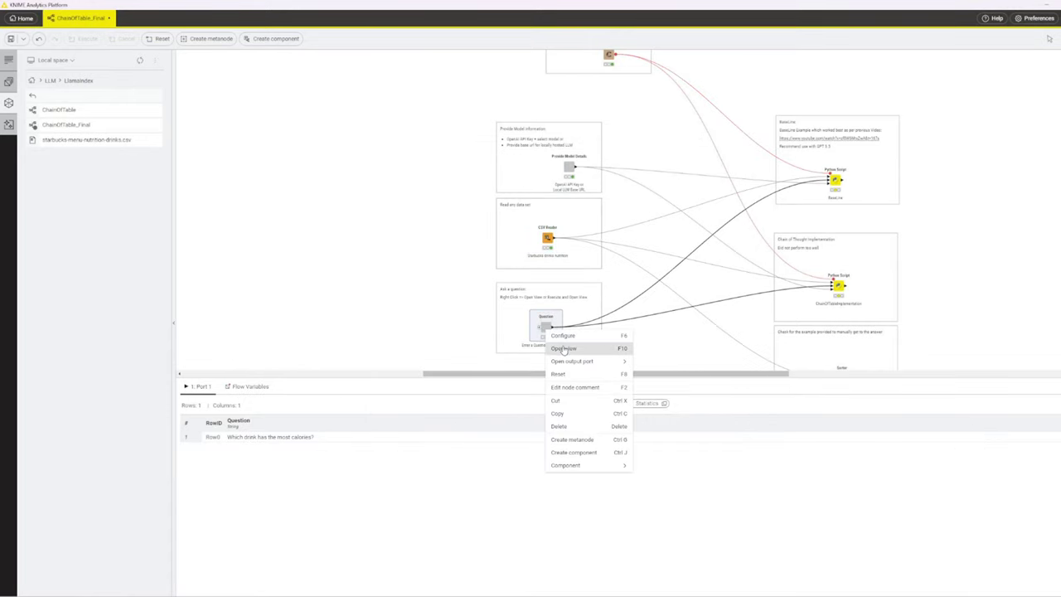
click(563, 348)
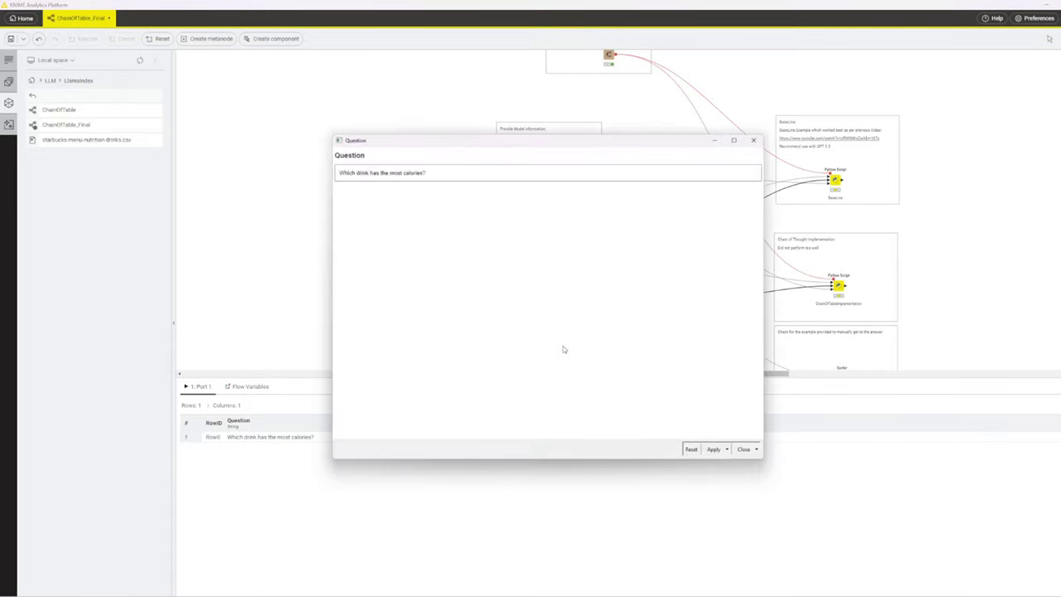
click(443, 173)
drag(443, 173, 338, 173)
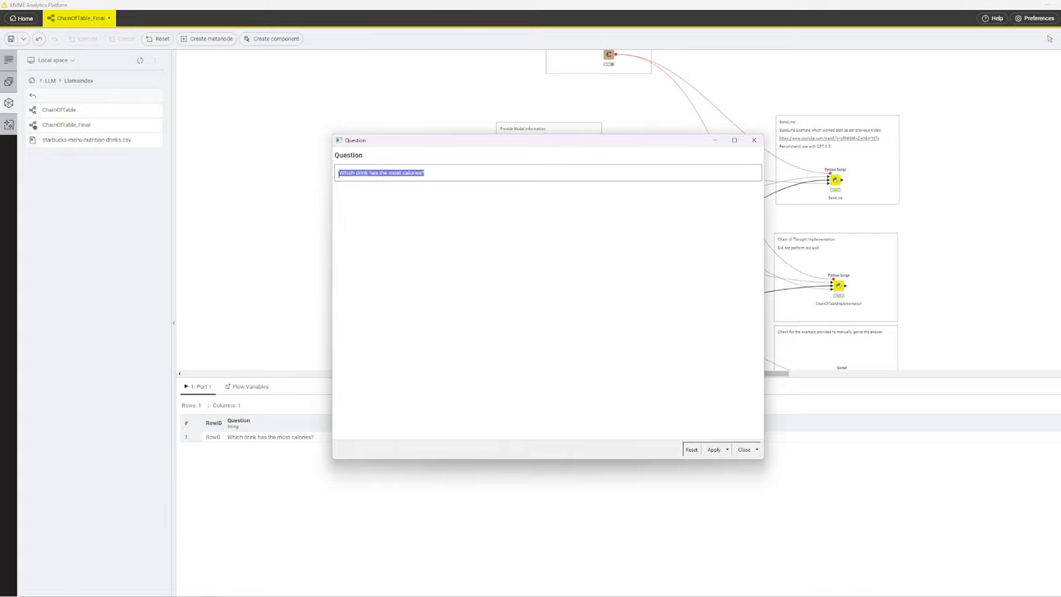
click(753, 141)
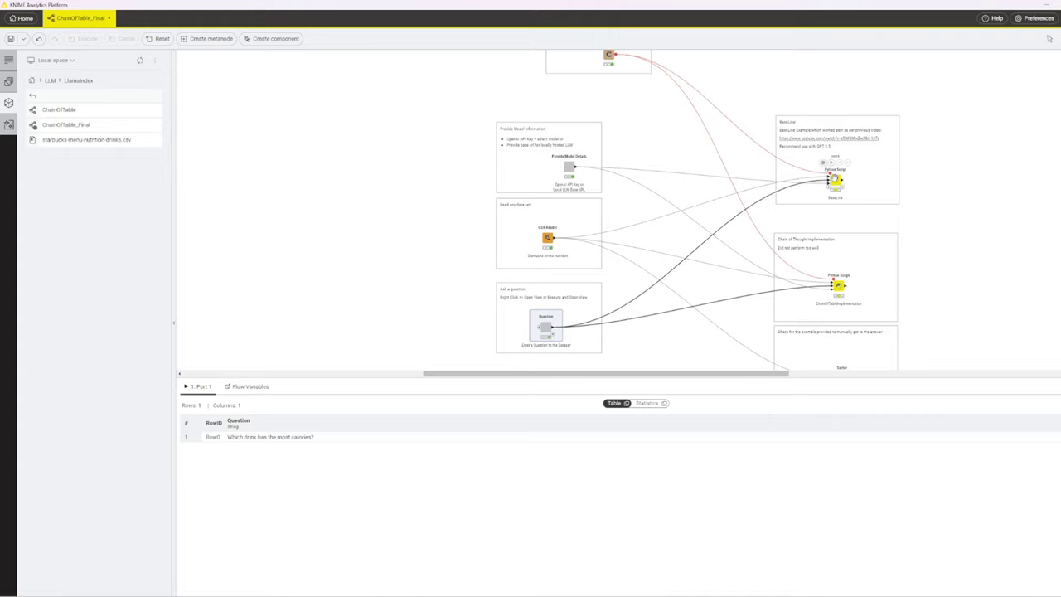
Step: Execute the Baseline Python Script node, which answers Caffè Turtle with 620 calories
click(835, 179)
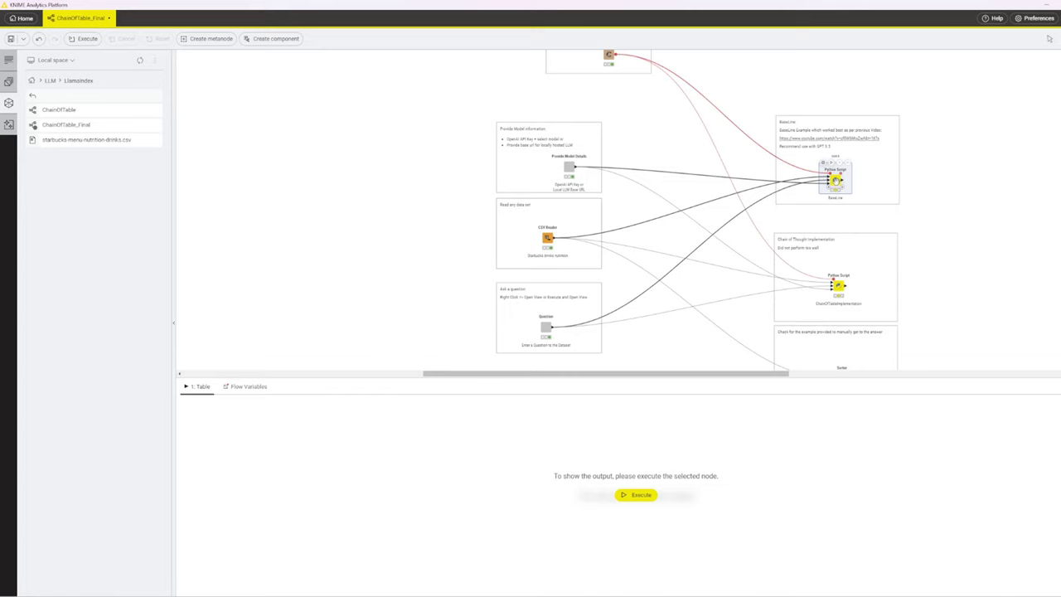
right_click(835, 180)
click(851, 215)
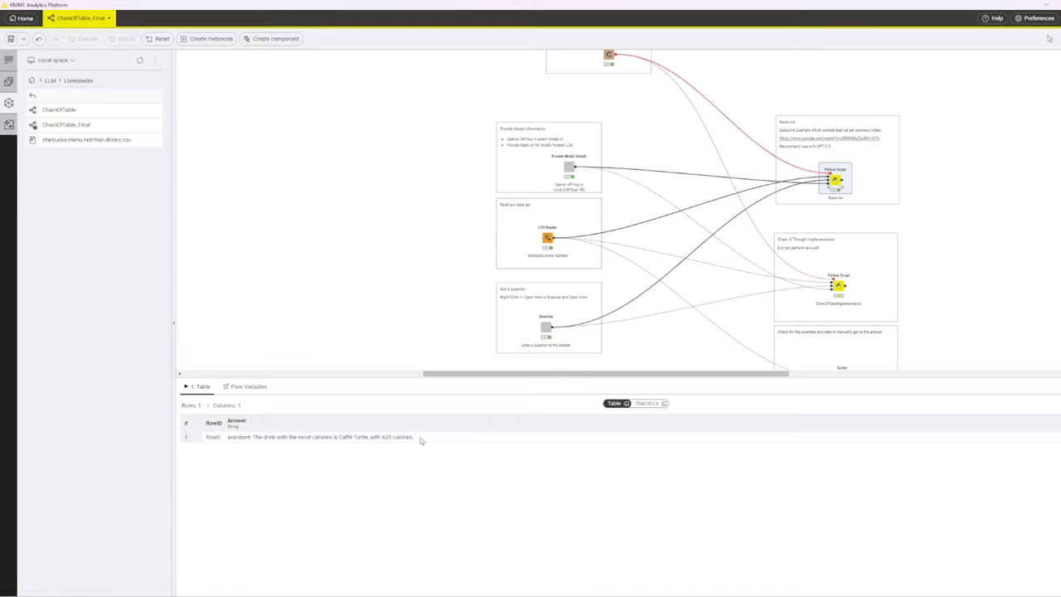
Step: Compare with the Sorter's table, topped by Starbucks Signature Hot Chocolate at 430 calories
scroll(923, 262, down, 3)
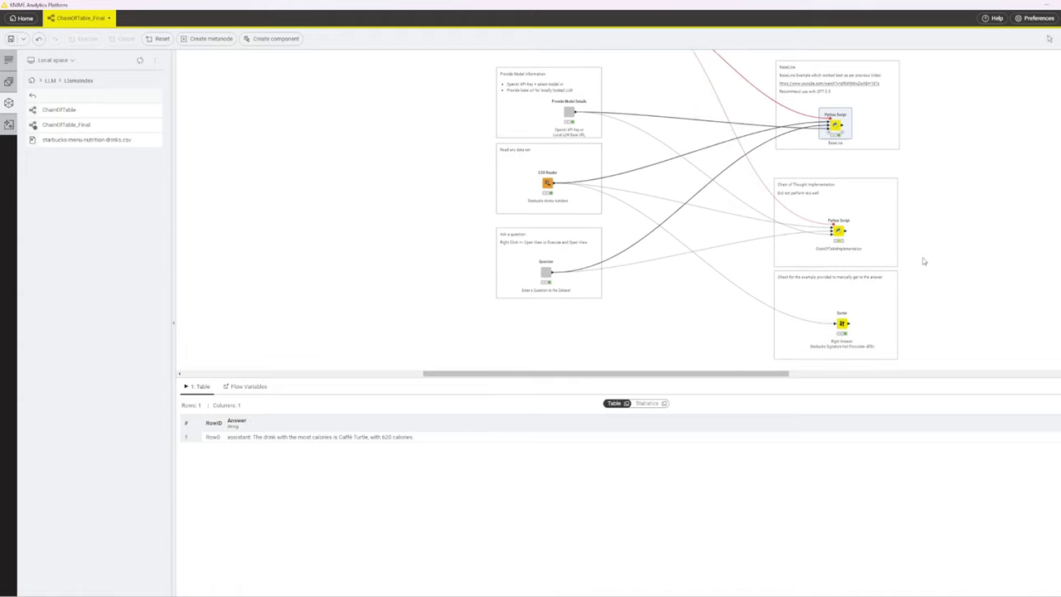
click(841, 291)
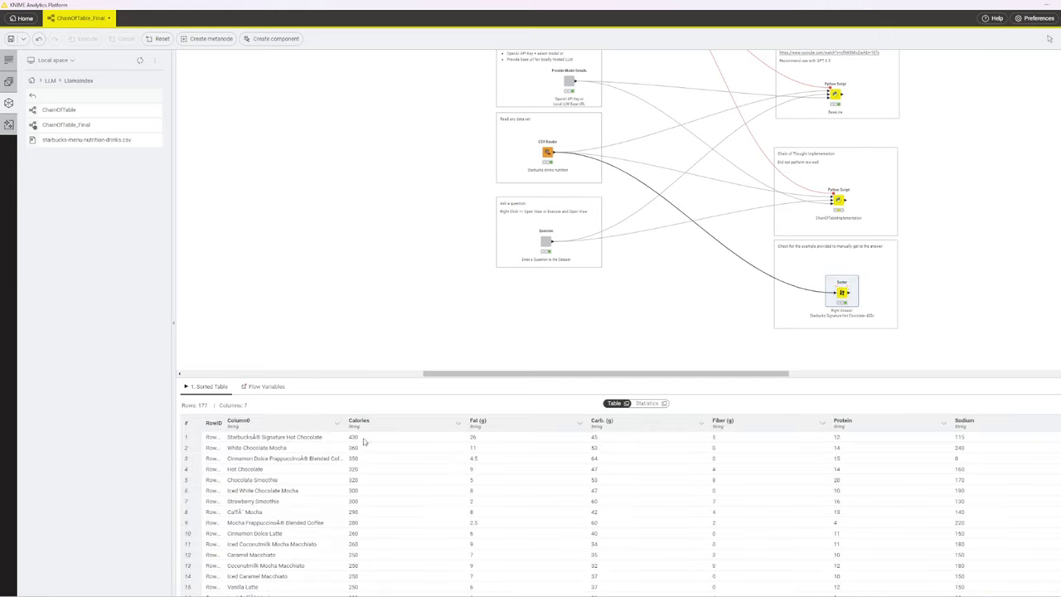
drag(362, 439, 259, 441)
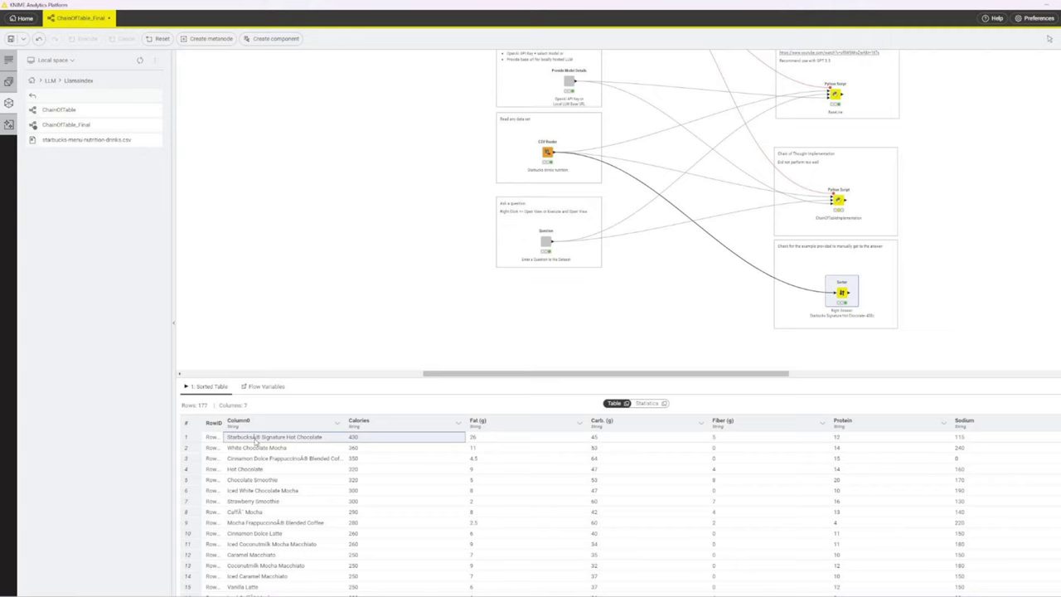
scroll(901, 222, up, 1)
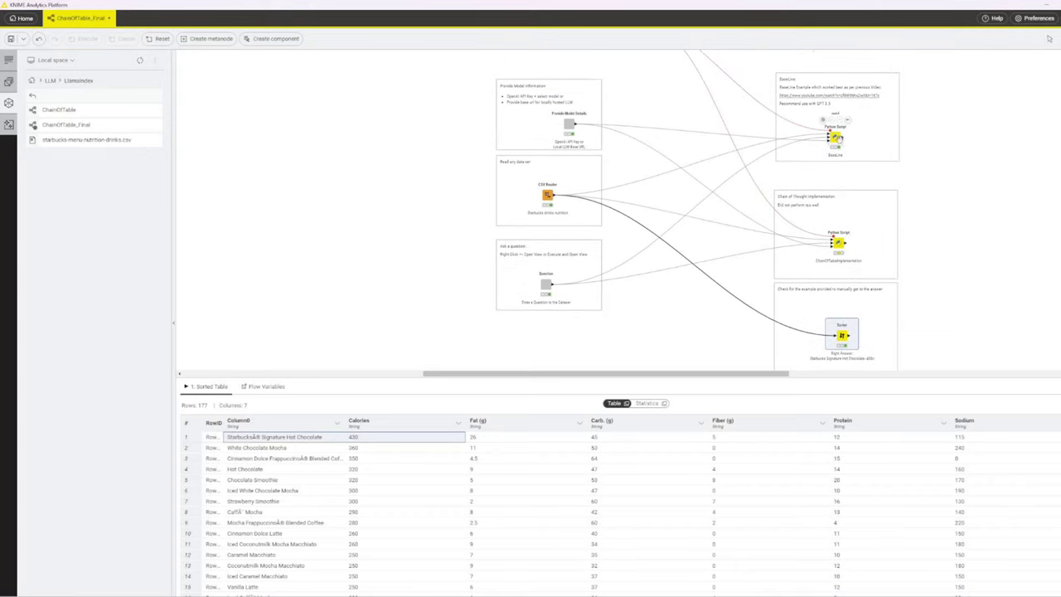
Step: Reset the Baseline Python Script node and execute it again
right_click(835, 138)
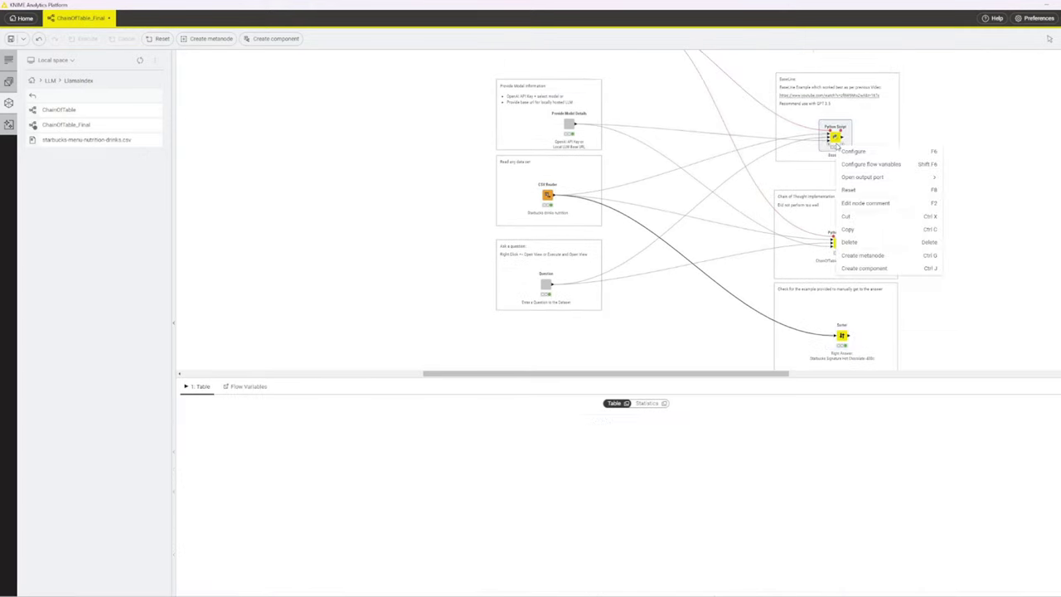
click(847, 192)
right_click(835, 142)
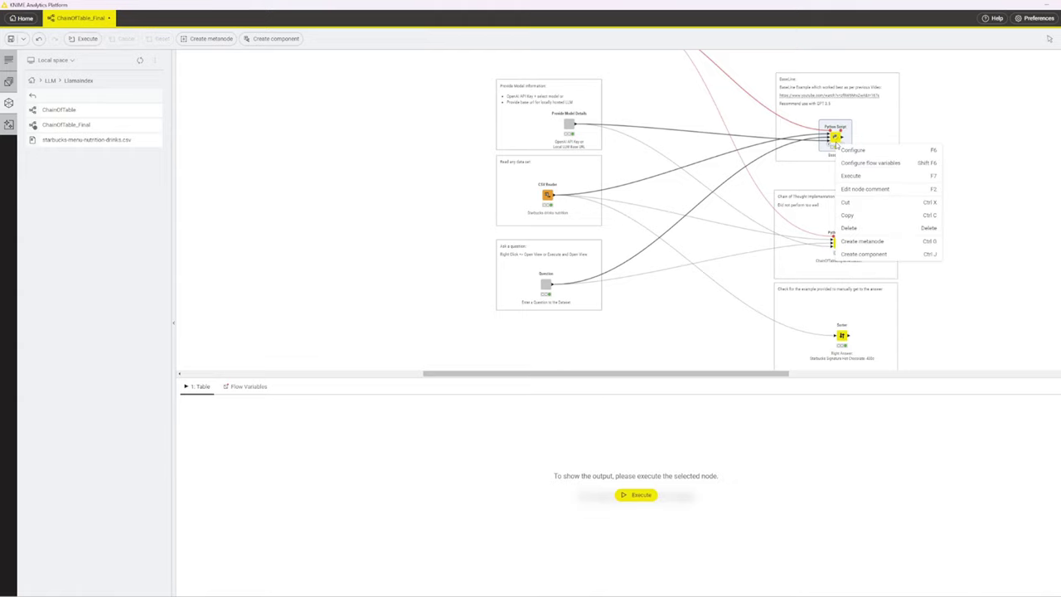
click(852, 176)
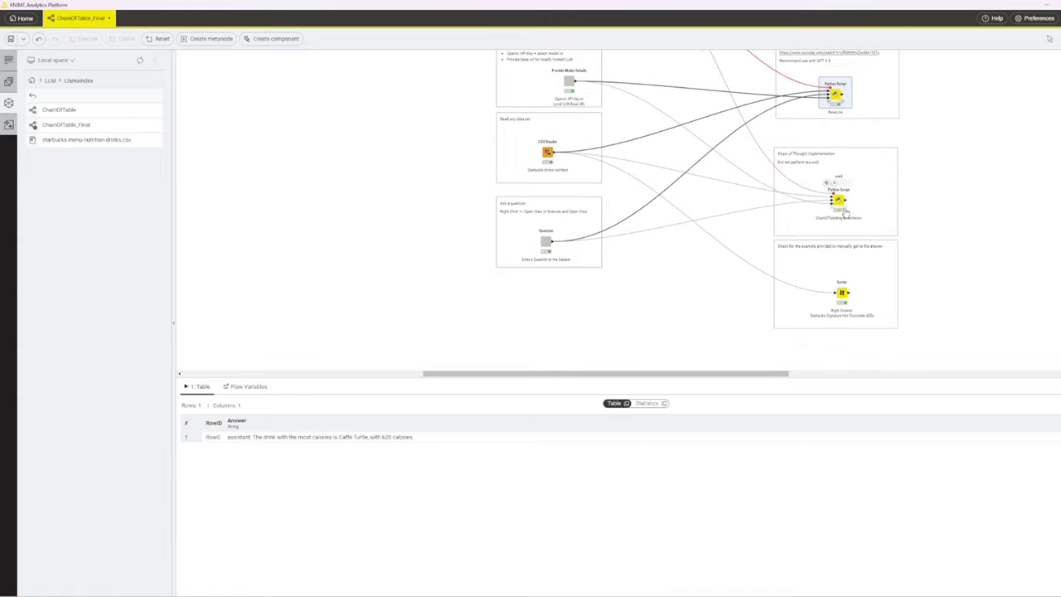
Step: Execute the Chain of Thought script node on the calorie question
click(839, 201)
right_click(840, 204)
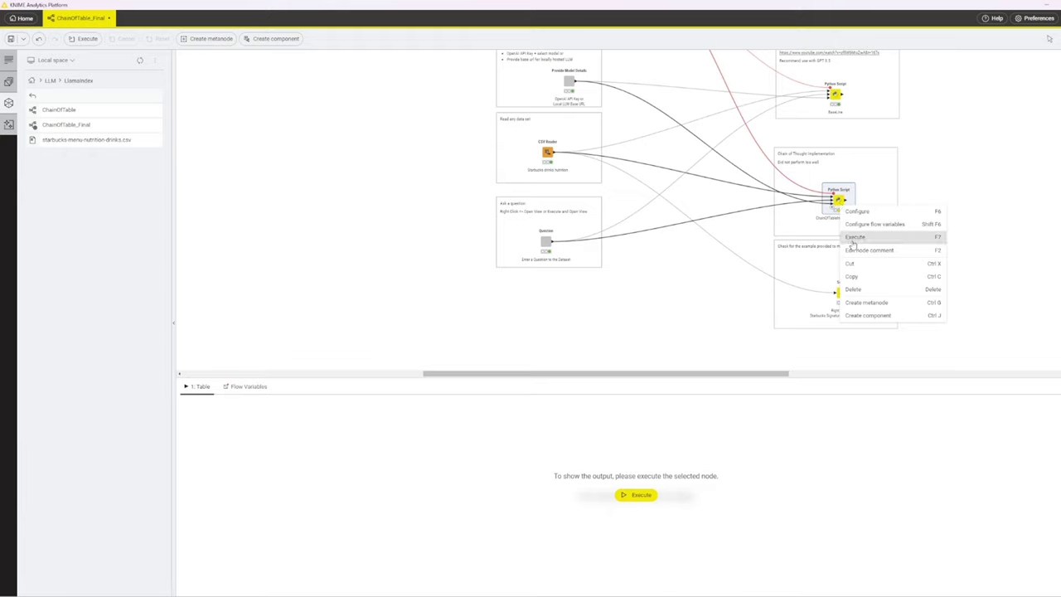
click(853, 238)
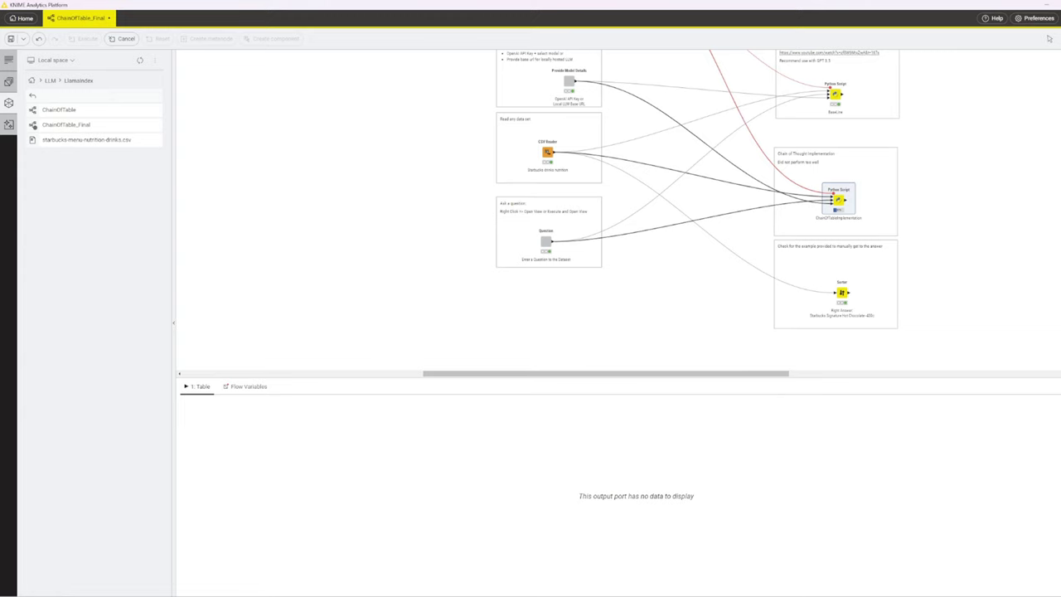
Step: Re-execute the Baseline node and view its answer: Starbucks Signature Hot Chocolate, 430 calories
scroll(617, 207, up, 1)
click(835, 137)
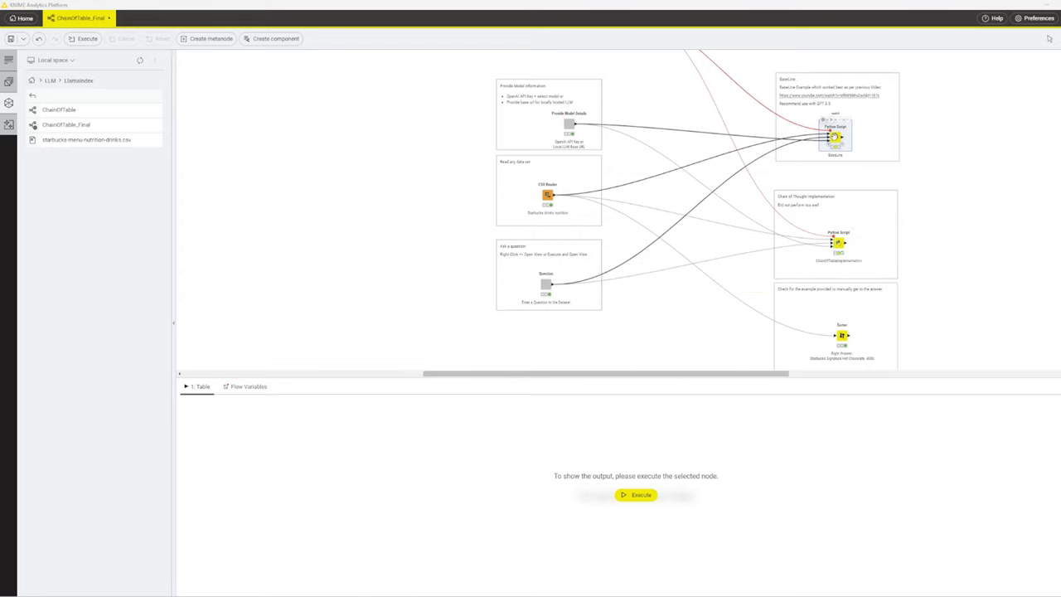
right_click(836, 138)
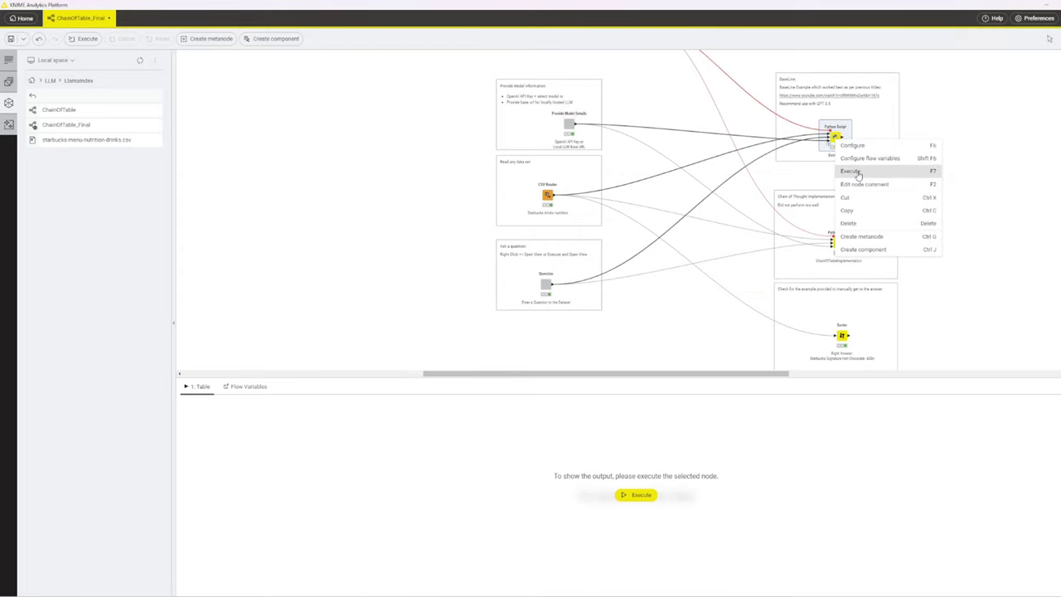
click(853, 171)
scroll(959, 242, up, 1)
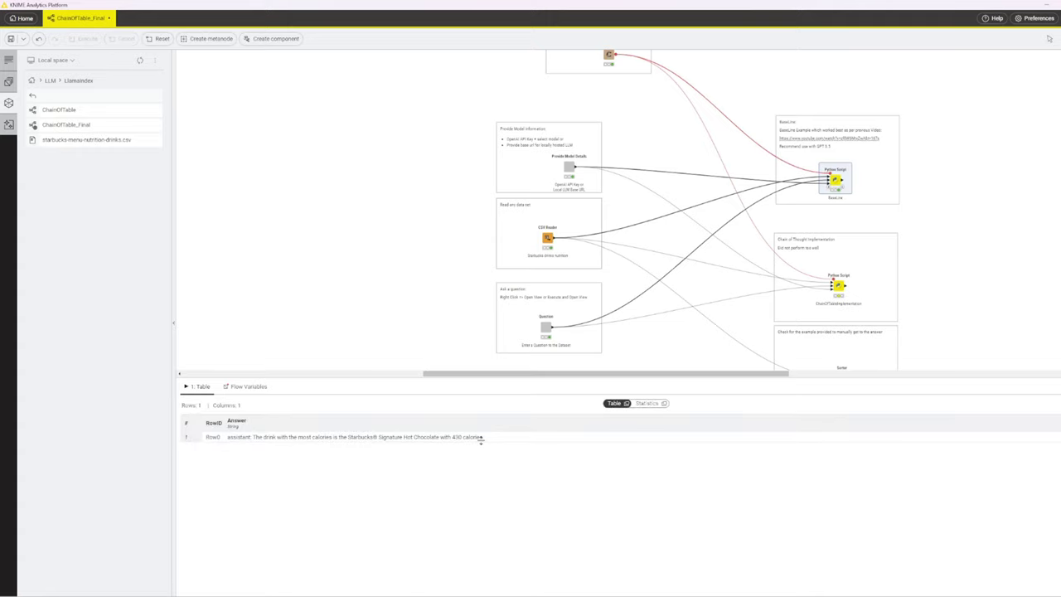
scroll(947, 272, down, 1)
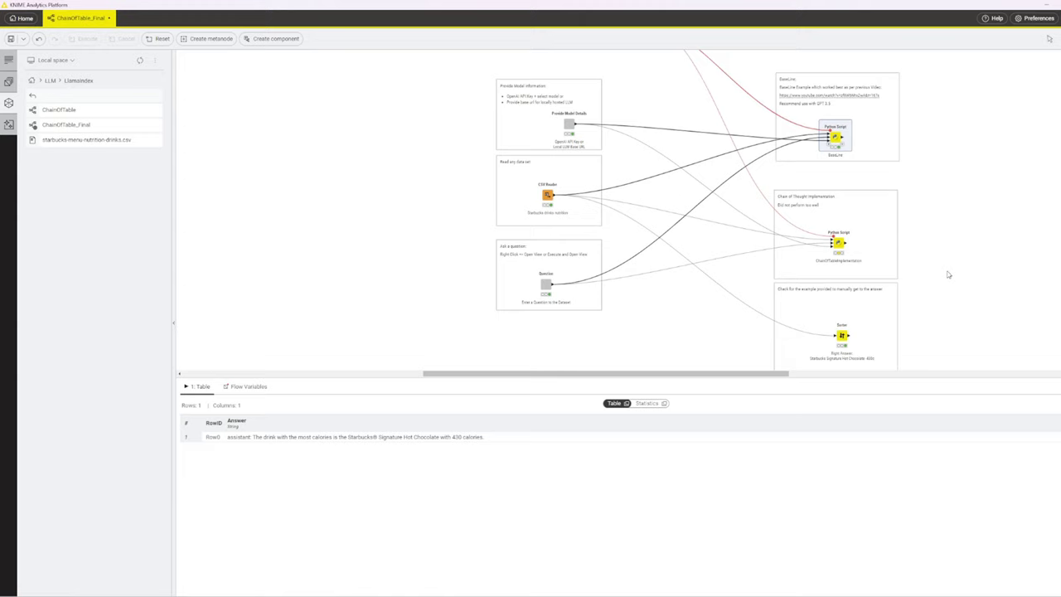
Step: Execute the Chain of Thought Python Script node on the calorie question
right_click(839, 243)
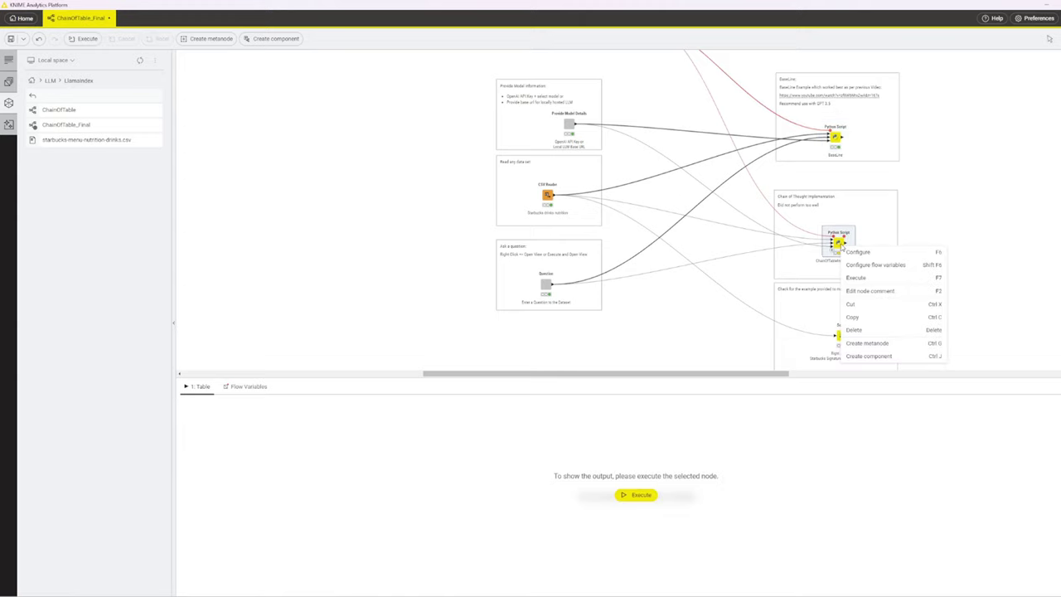
click(872, 280)
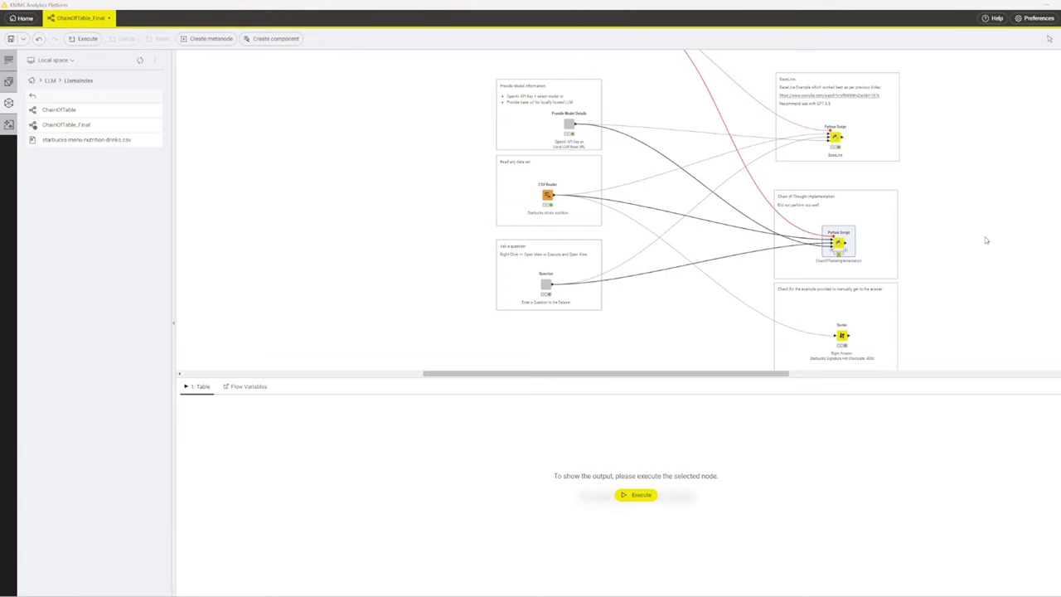
scroll(986, 240, down, 2)
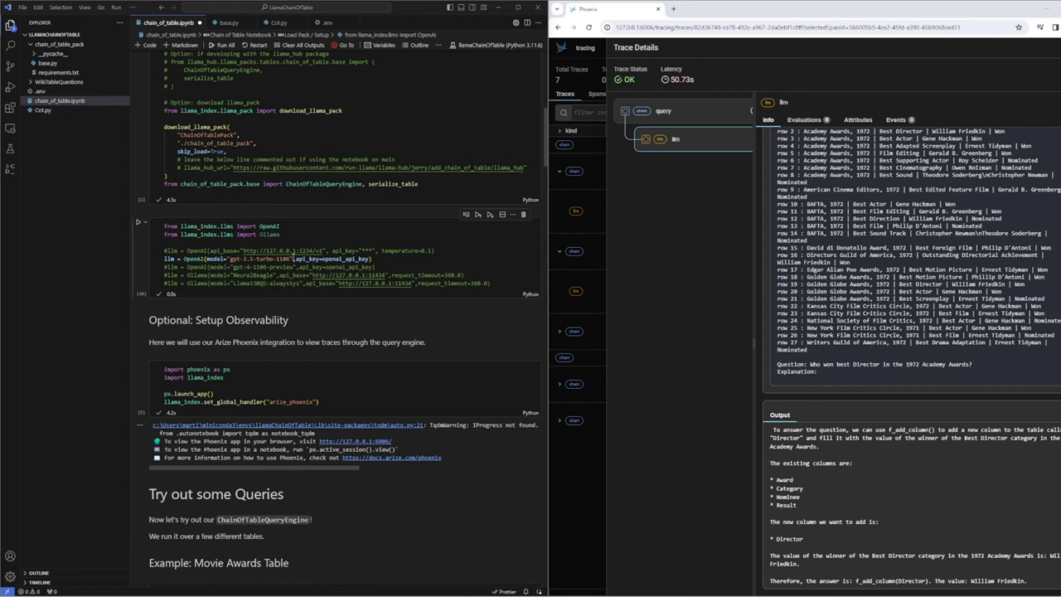
Step: Confirm the notebook uses gpt-3.5-turbo-1106 and select the query-engine cell
drag(292, 259, 230, 259)
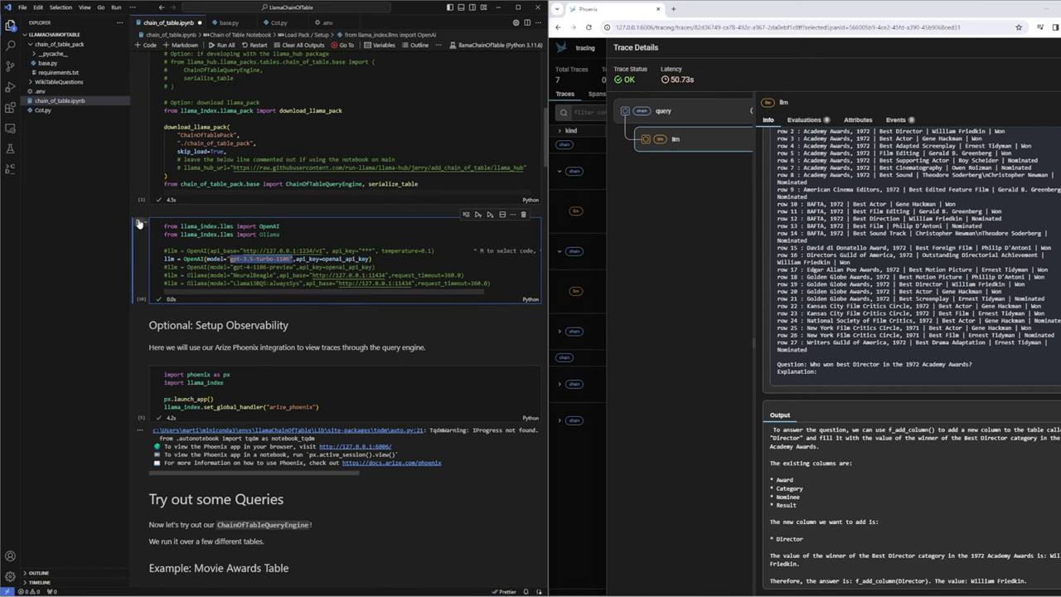
scroll(362, 280, down, 10)
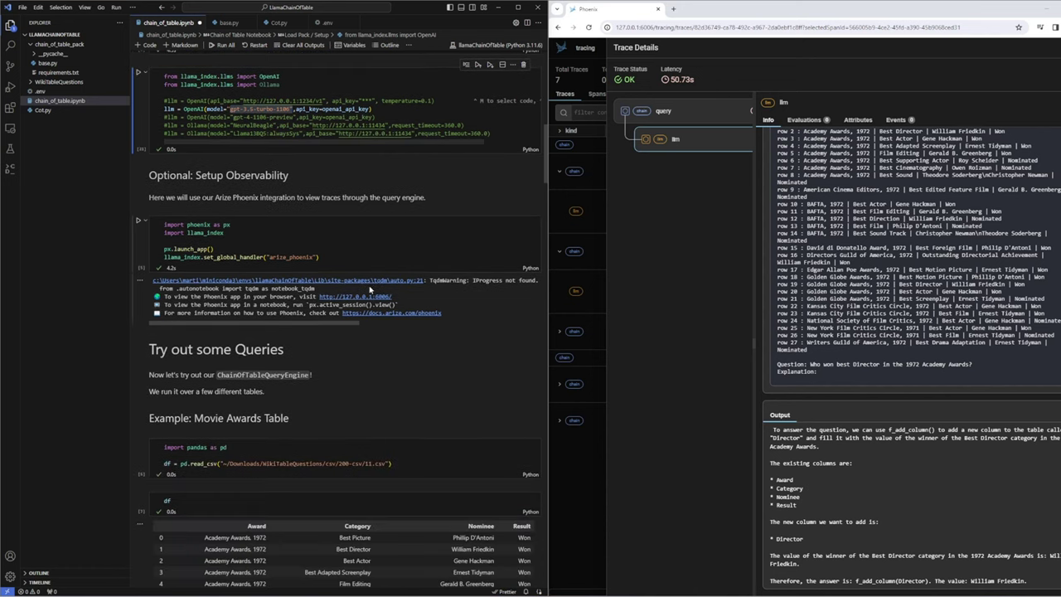
scroll(369, 286, down, 5)
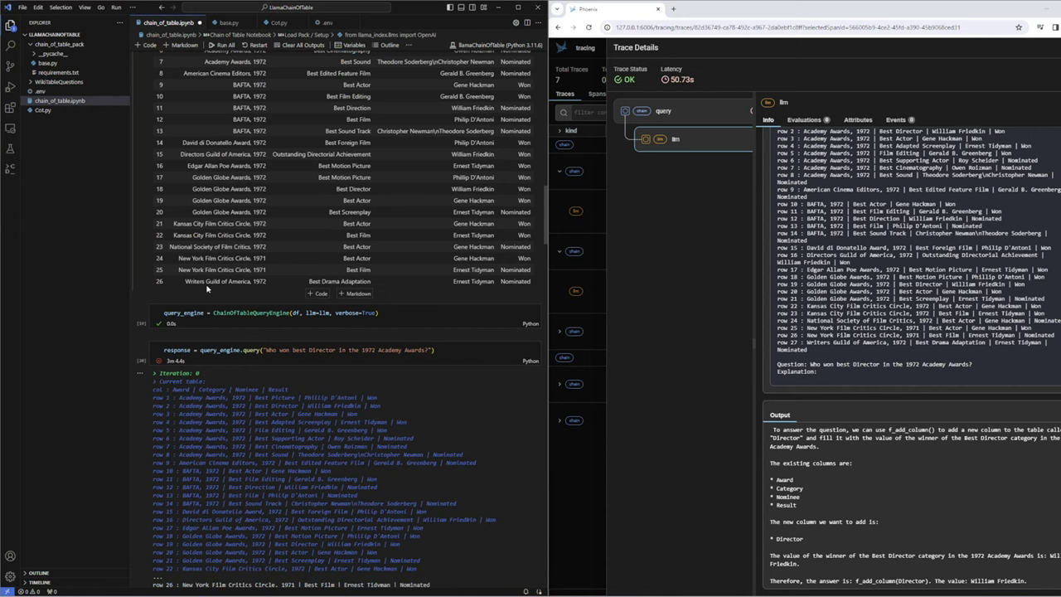
click(138, 314)
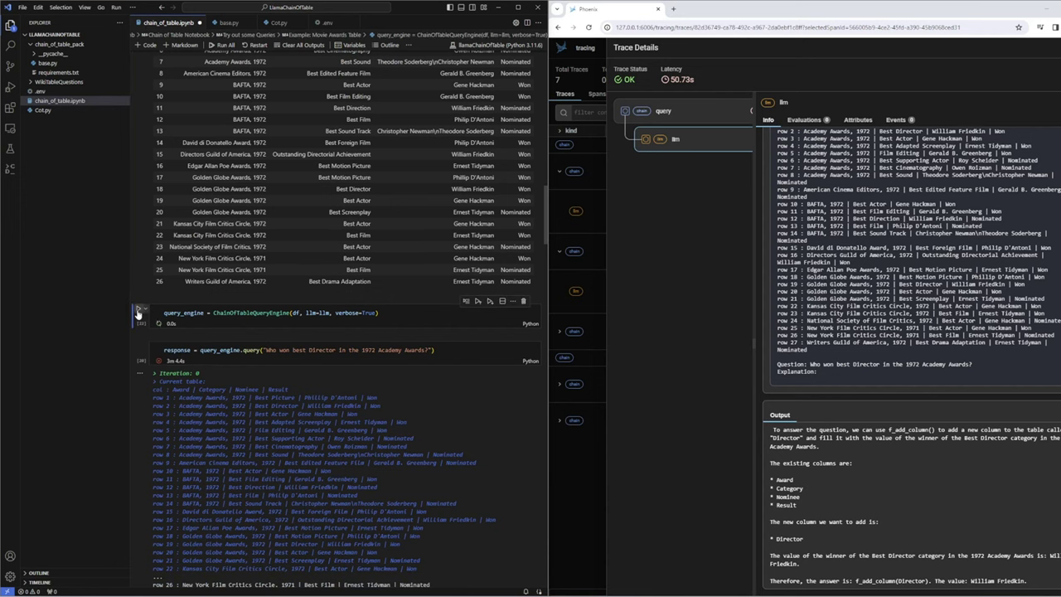
Step: Rerun the Best Director query, view its AttributeError output, and expand the newest 3.14s Phoenix trace
key(Escape)
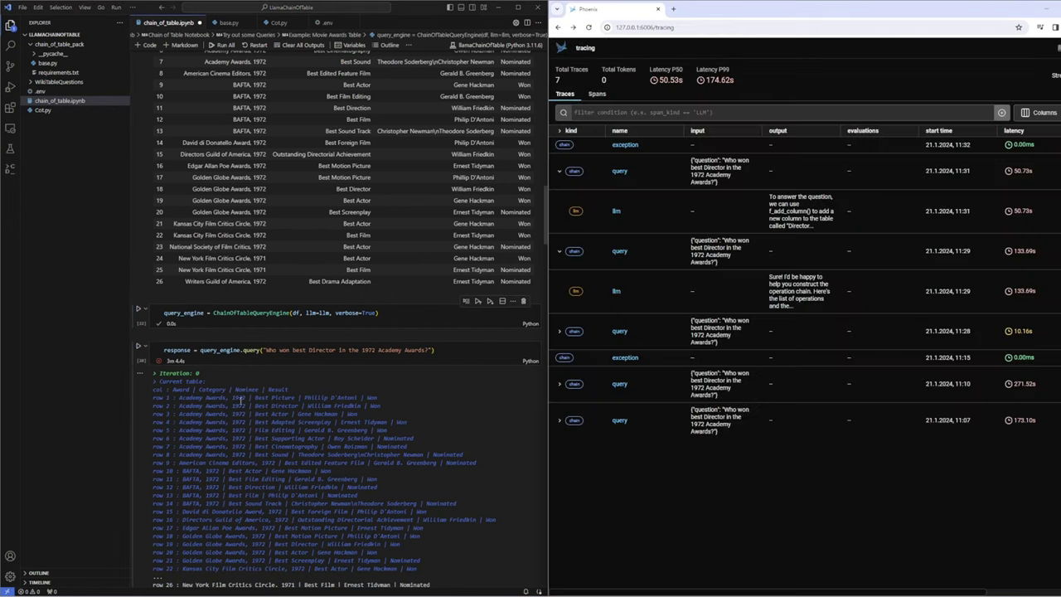
click(139, 348)
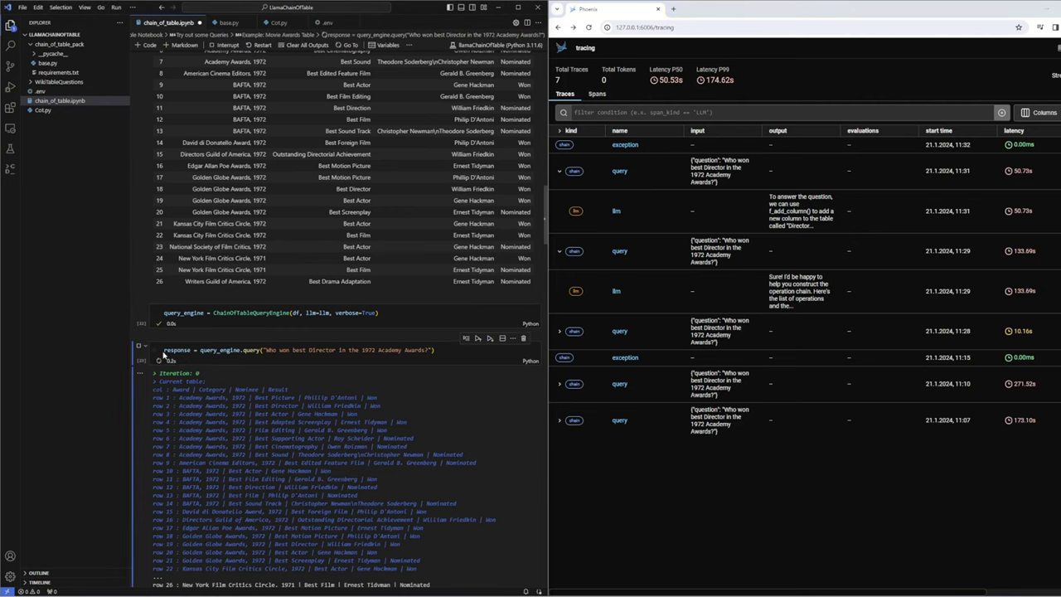
scroll(266, 456, down, 2)
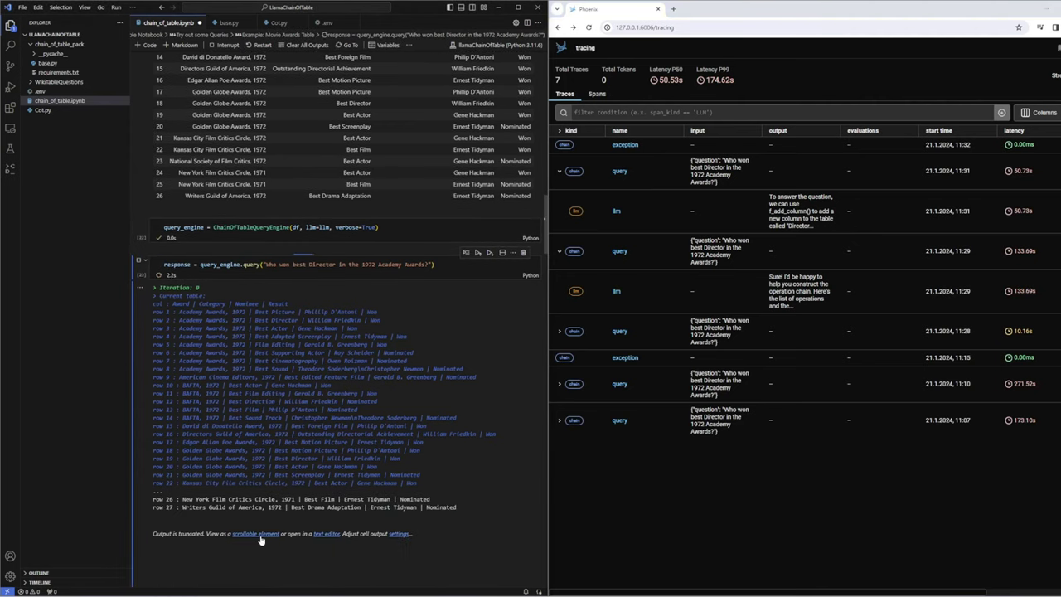
click(259, 534)
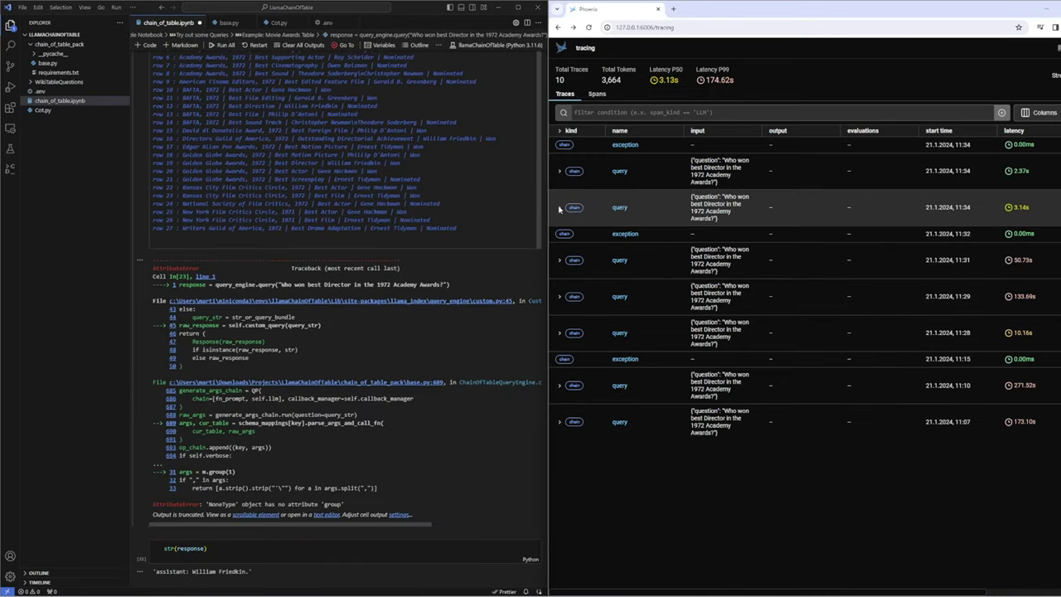
click(559, 208)
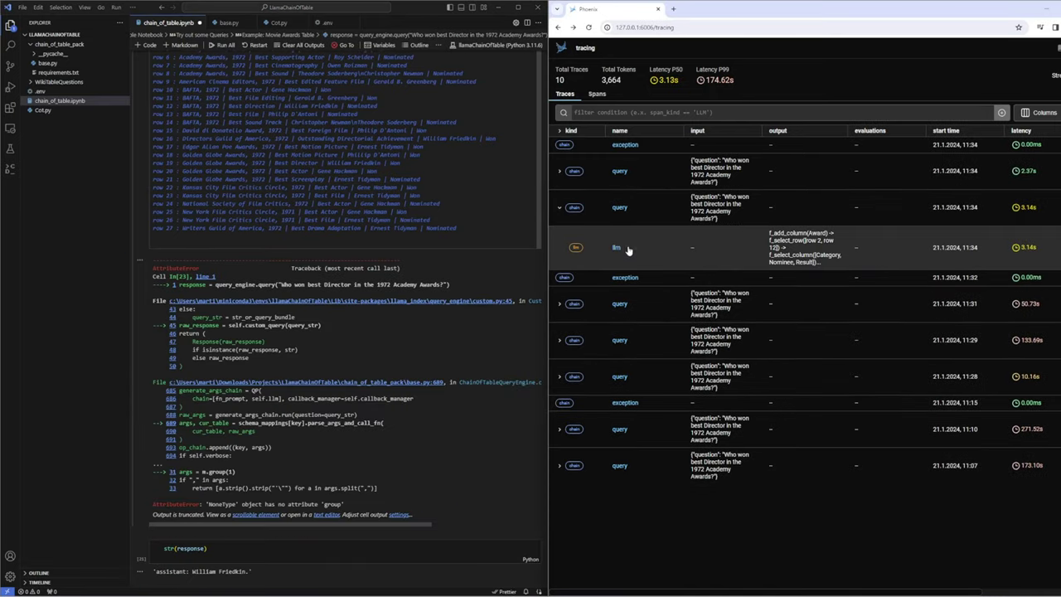
Step: Inspect the 3.14s trace's llm span prompt and output ending in f_group_by(Category) -> <END>
click(794, 248)
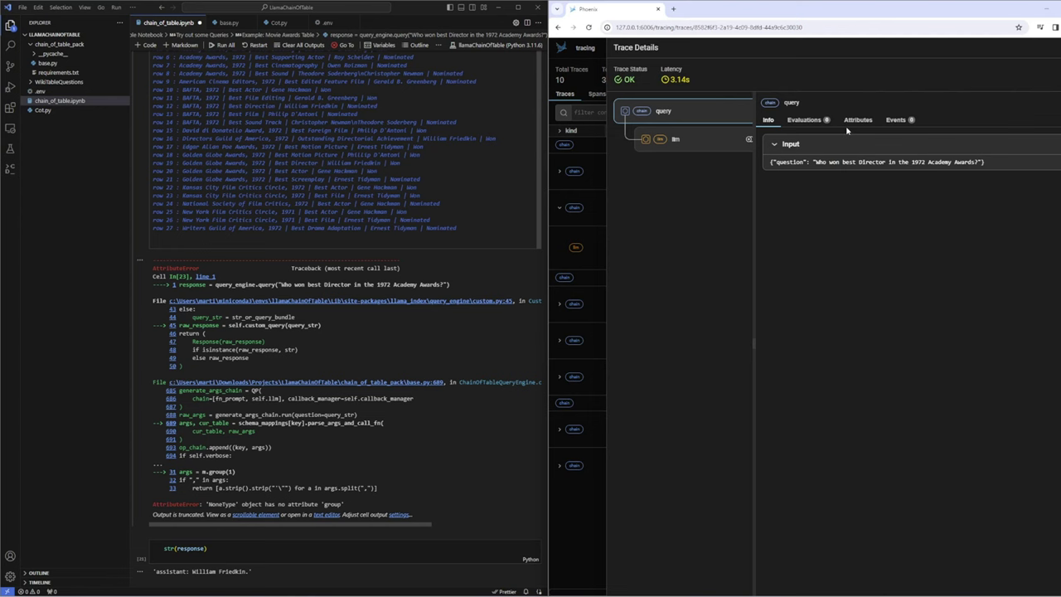
click(721, 145)
scroll(932, 545, down, 15)
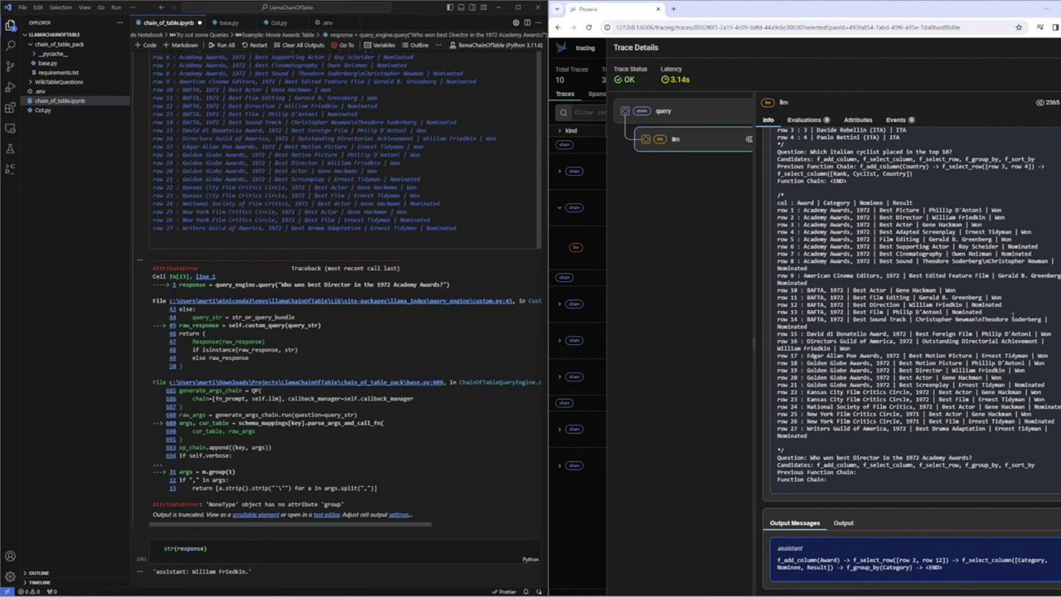
Step: Expand the 2.37s query trace and read its llm span's prompt and output
click(561, 173)
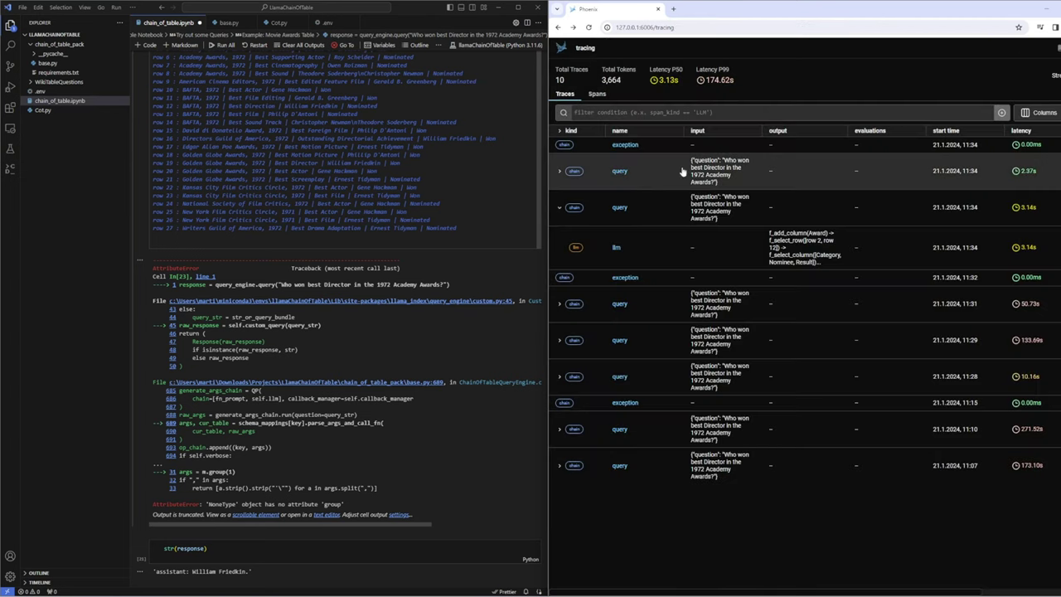
click(560, 171)
click(783, 213)
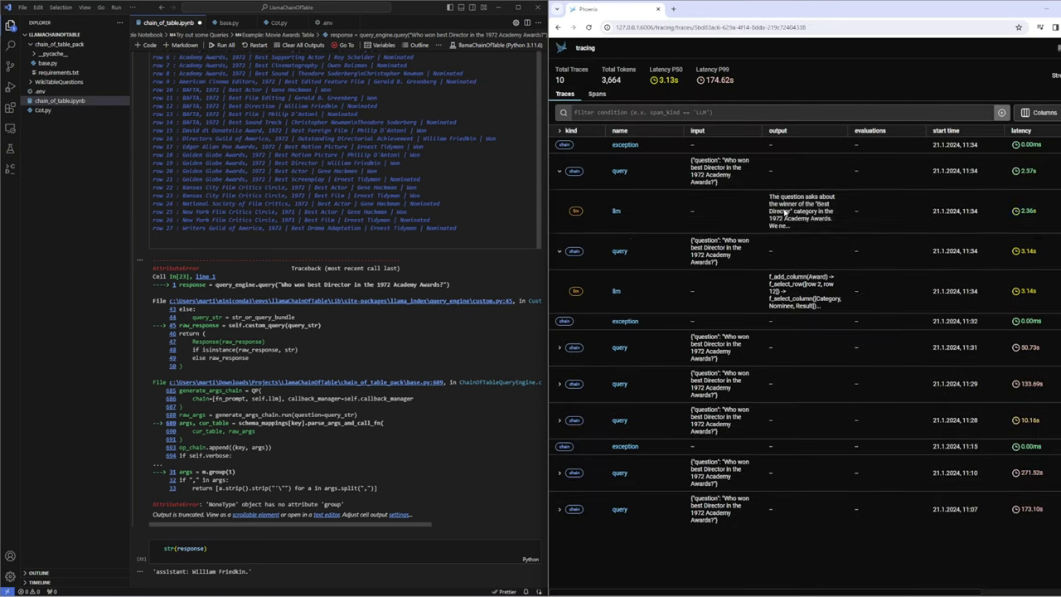
click(699, 152)
scroll(895, 464, down, 10)
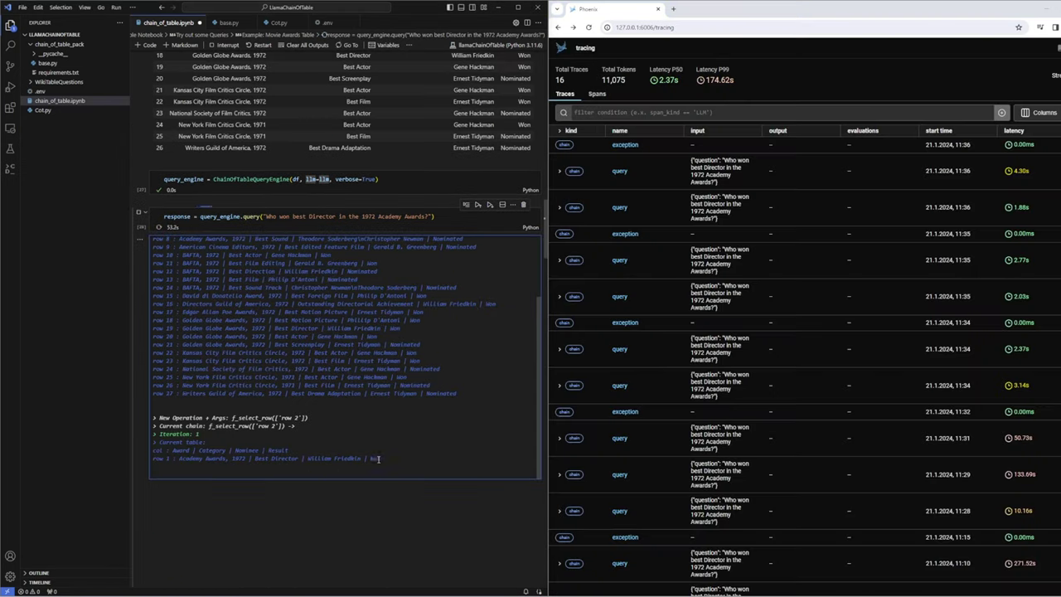
Step: Read the Best Director query output down to its KeyError traceback, then expand Phoenix's 16.97s trace
drag(383, 458, 154, 414)
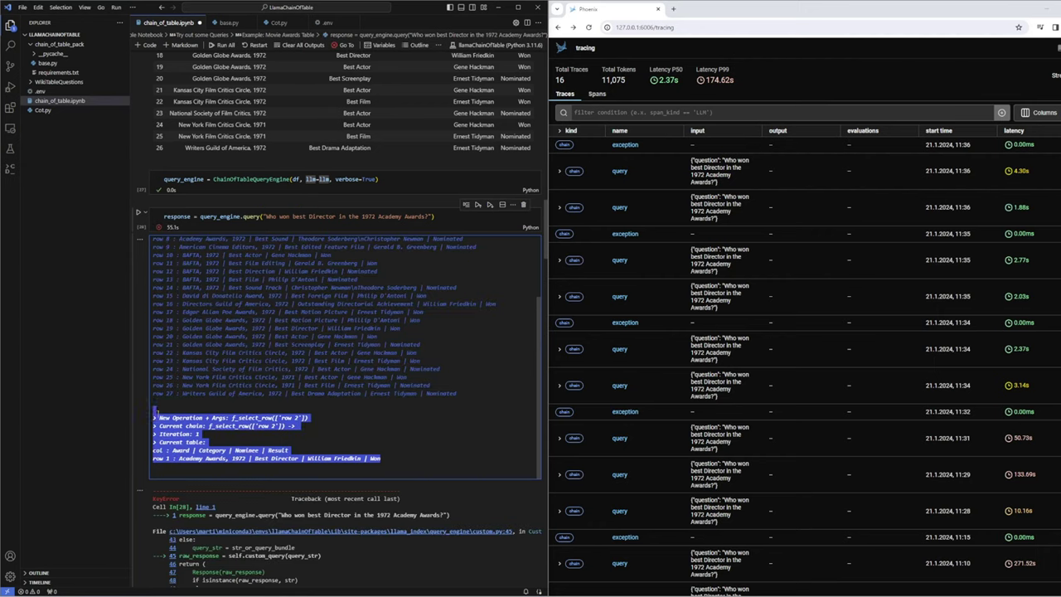
click(374, 420)
scroll(373, 420, down, 5)
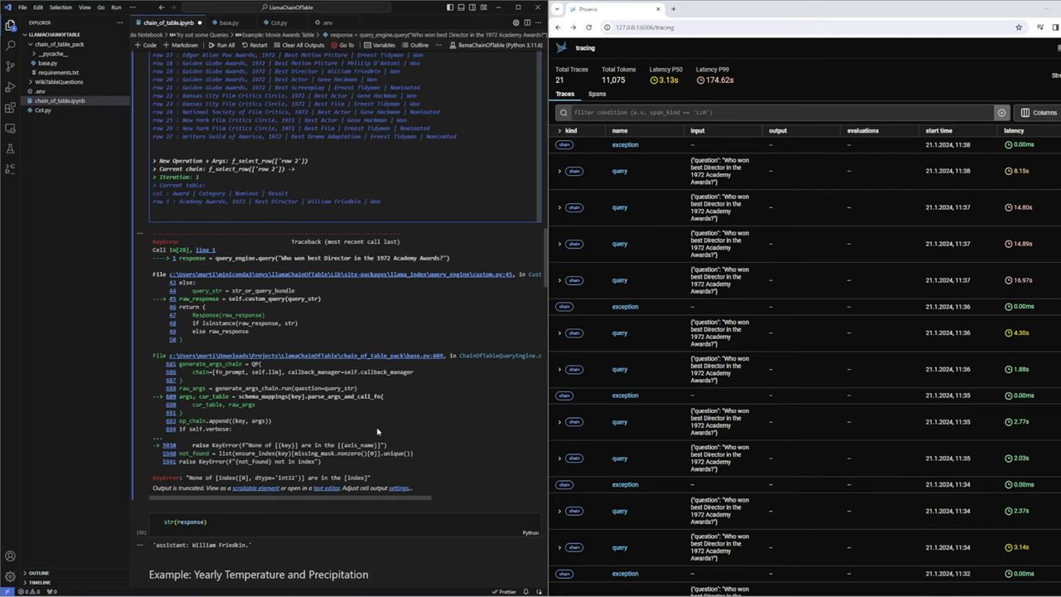
click(560, 280)
Step: Inspect the 16.97s trace's llm span prompt and output
click(793, 320)
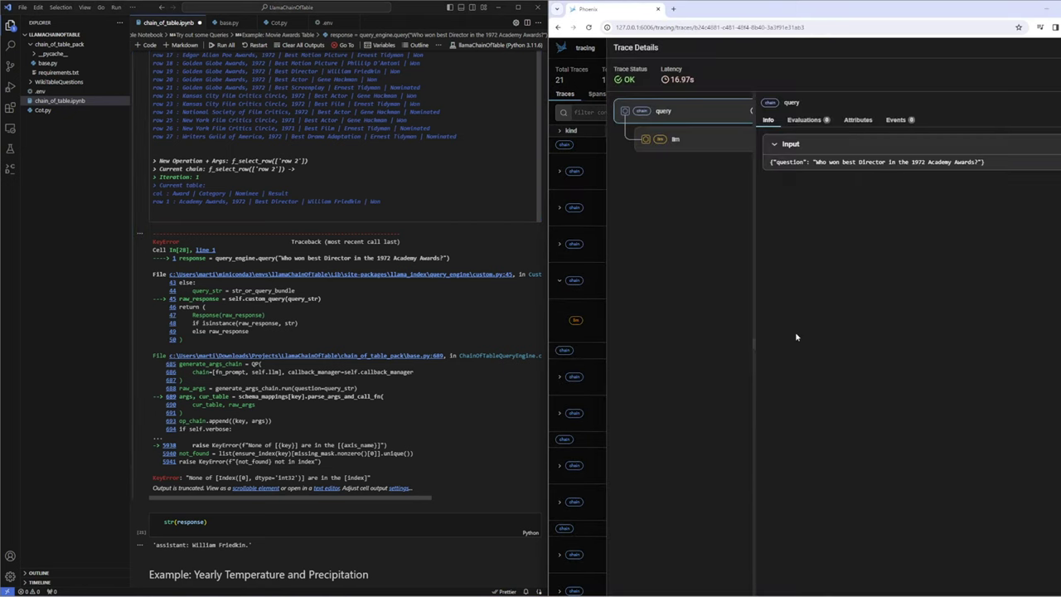
click(673, 139)
scroll(902, 309, down, 15)
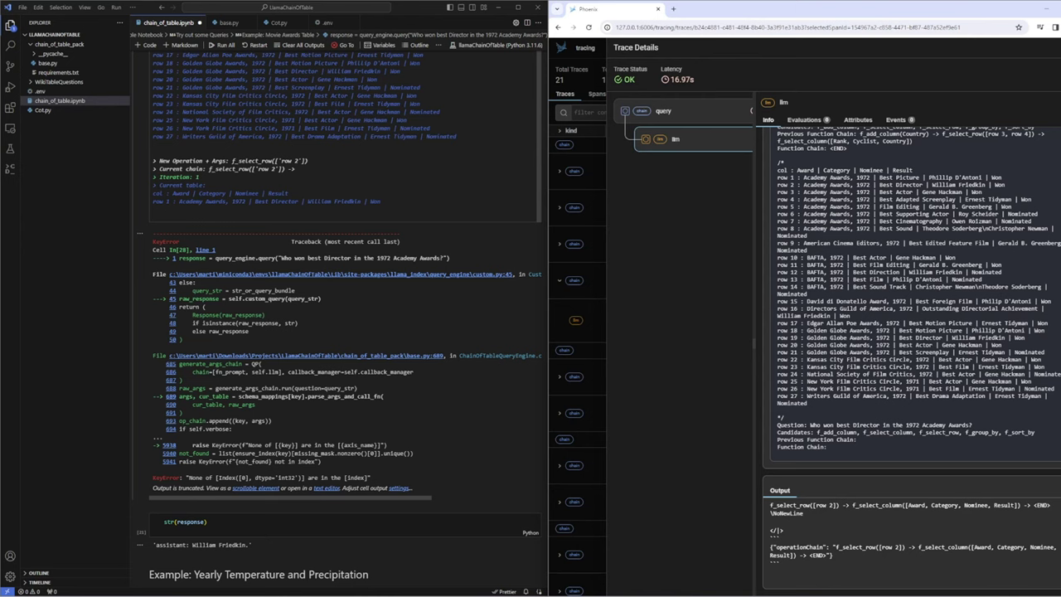
Step: Inspect the 14.89s trace's llm span, whose output selects row 2 for Best Director
key(Escape)
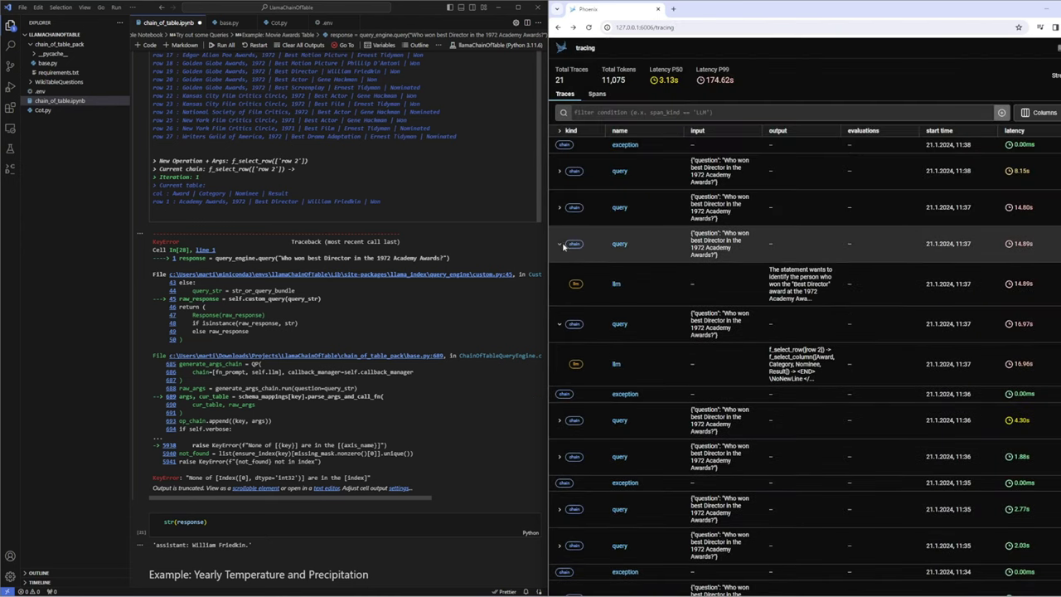
click(802, 284)
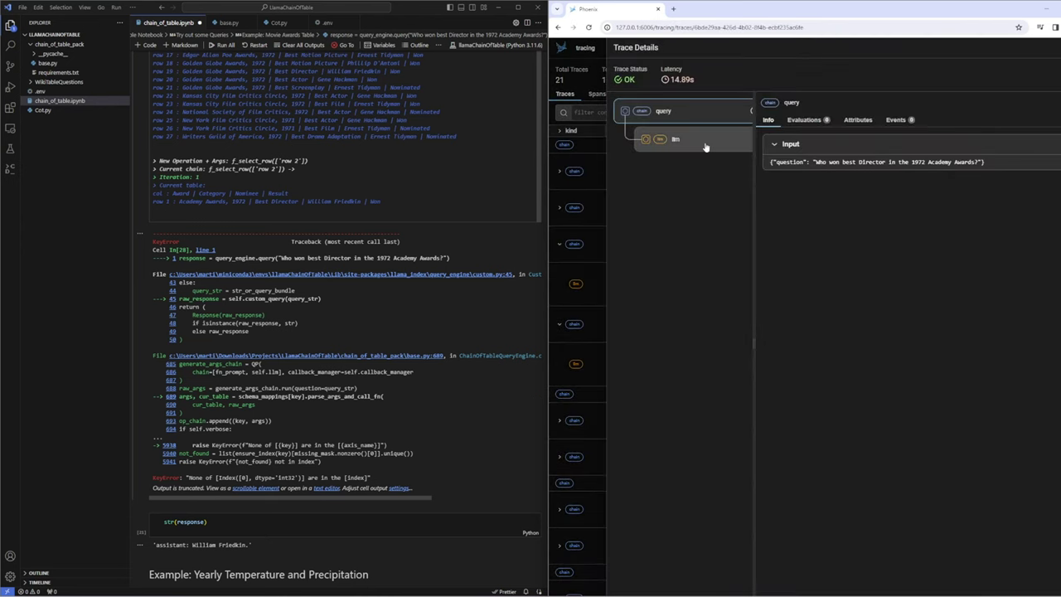
click(705, 147)
scroll(937, 386, down, 5)
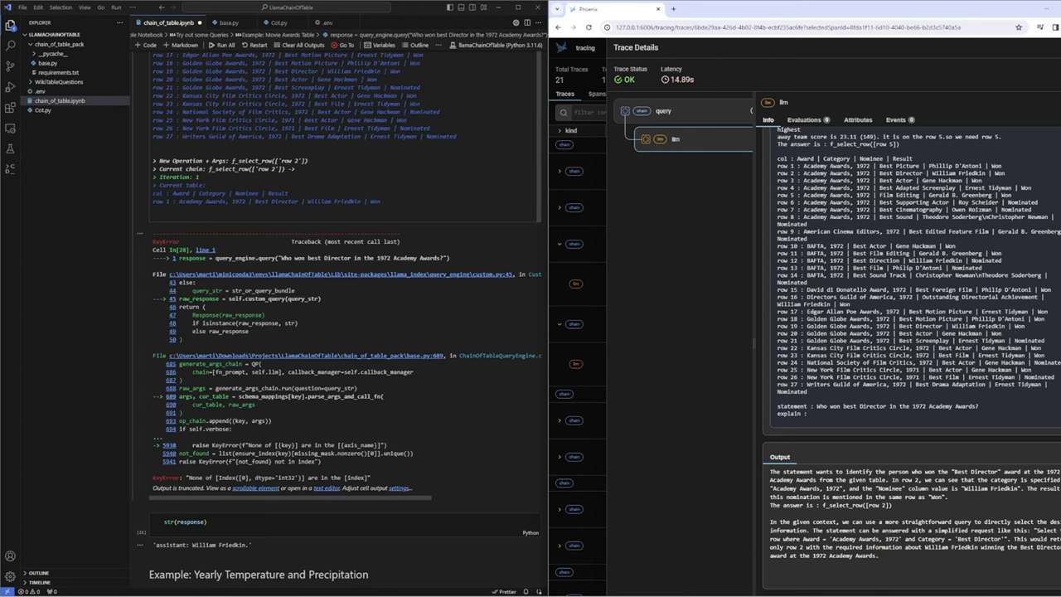
Step: Read the 14.80s trace's llm prompt and its f_select_row(['row 1']) -> f_select_column([Nominee, Result]) output
key(Escape)
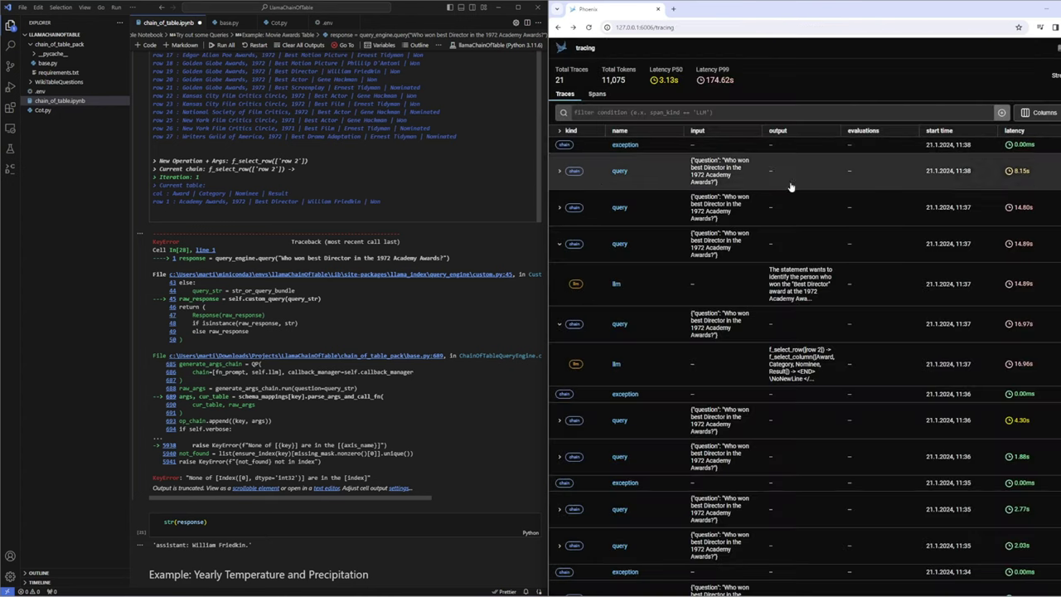
click(562, 207)
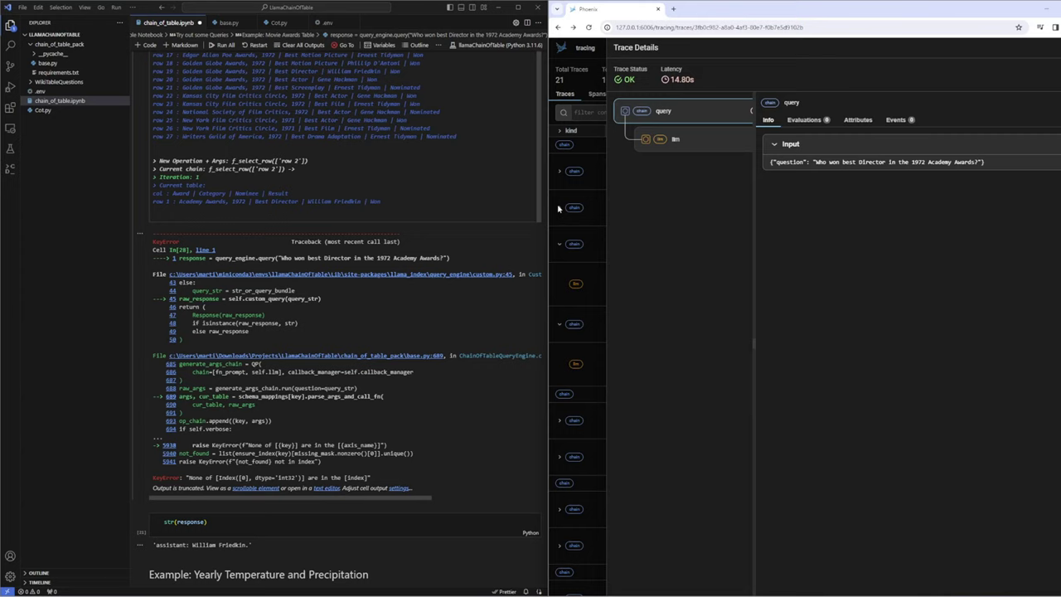
key(Escape)
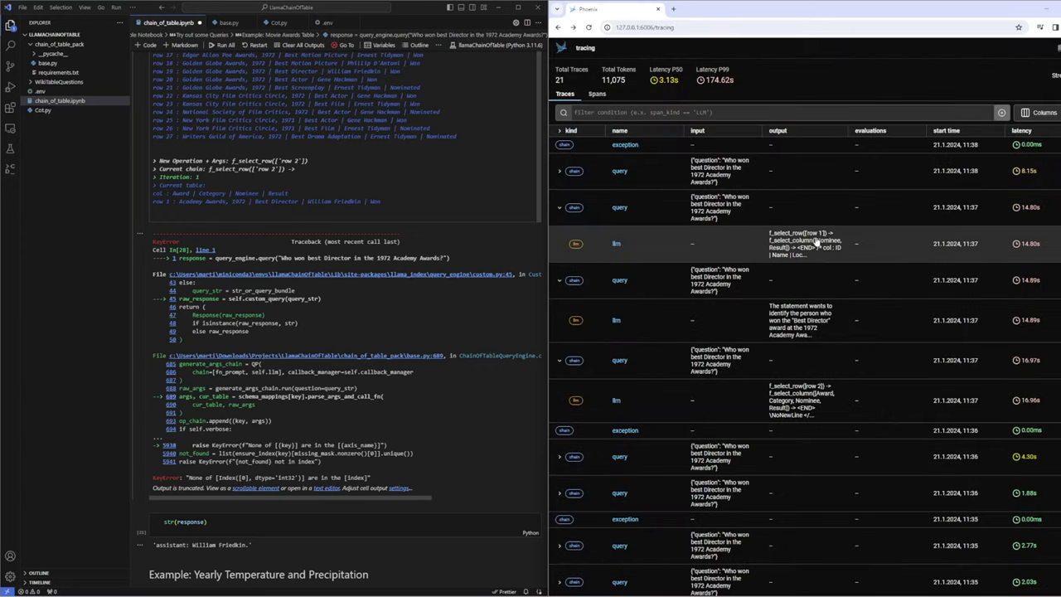
click(830, 244)
click(671, 139)
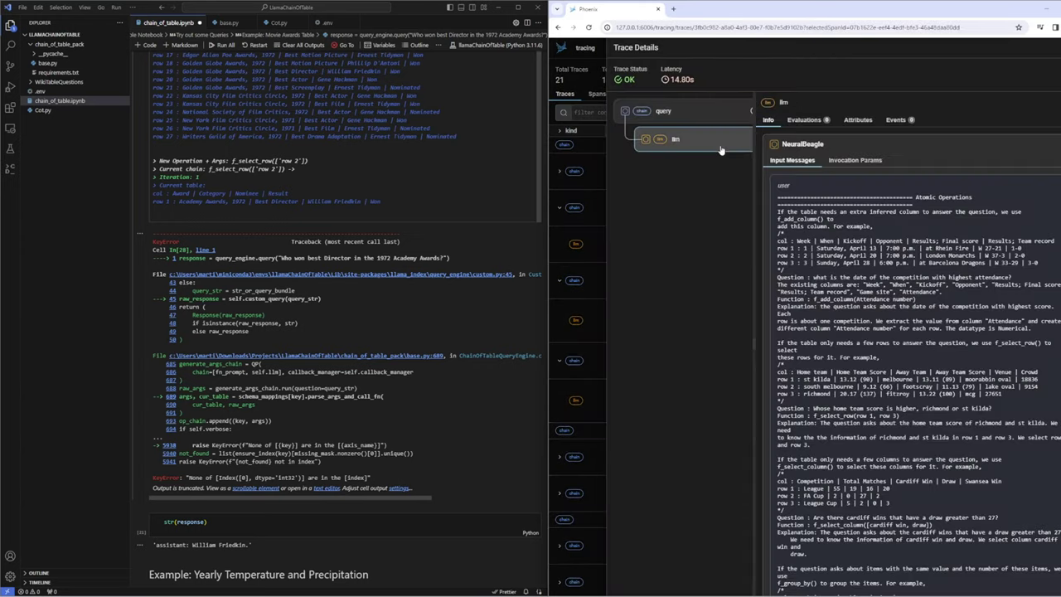
scroll(940, 450, down, 10)
scroll(940, 450, down, 2)
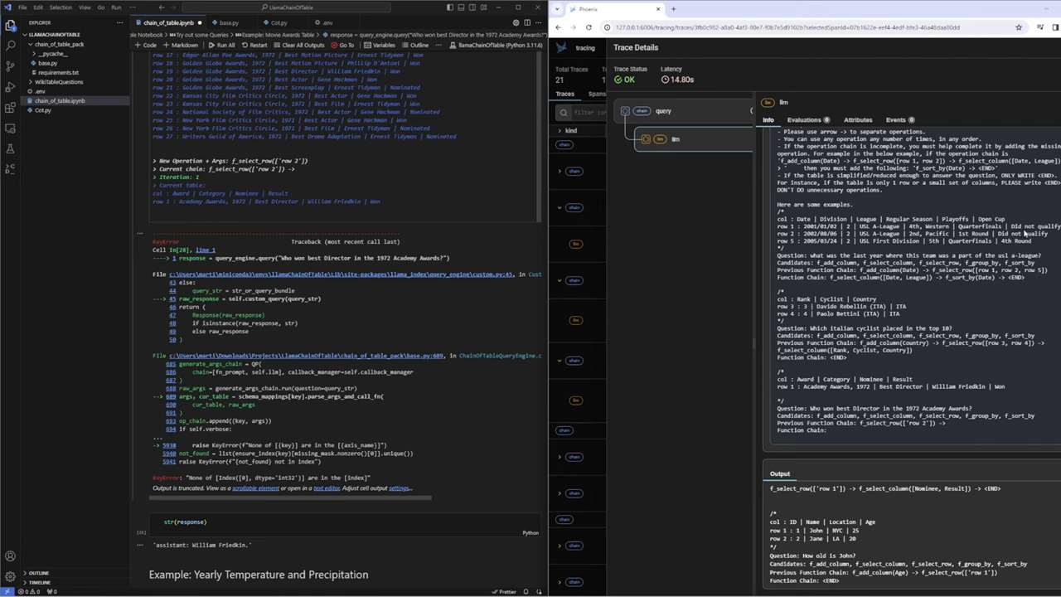
Step: Open the 8.15s trace's llm span, whose answer is f_select_row([row 1])
key(Escape)
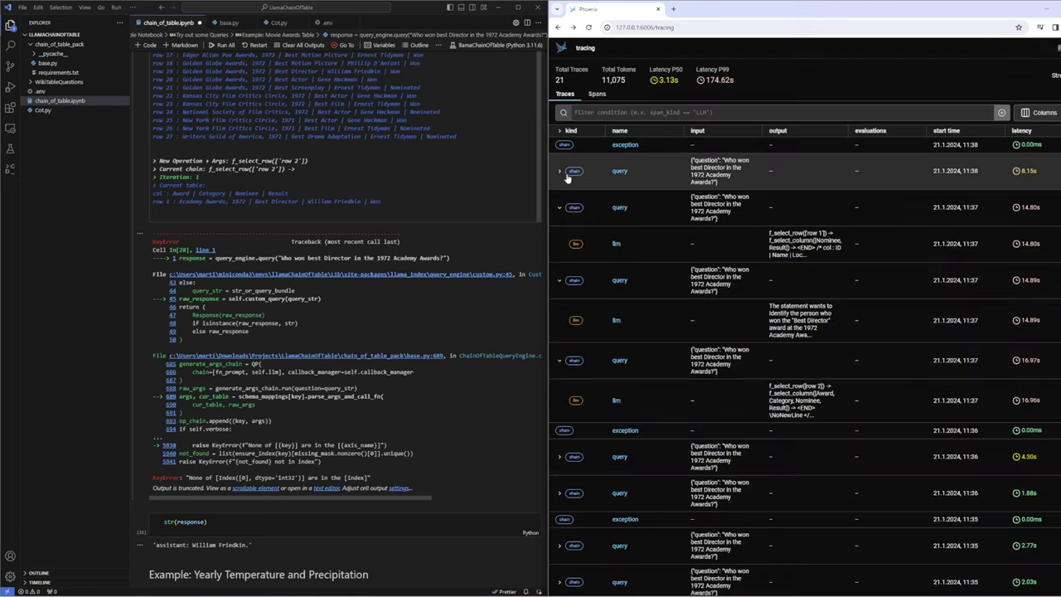
click(560, 170)
click(797, 209)
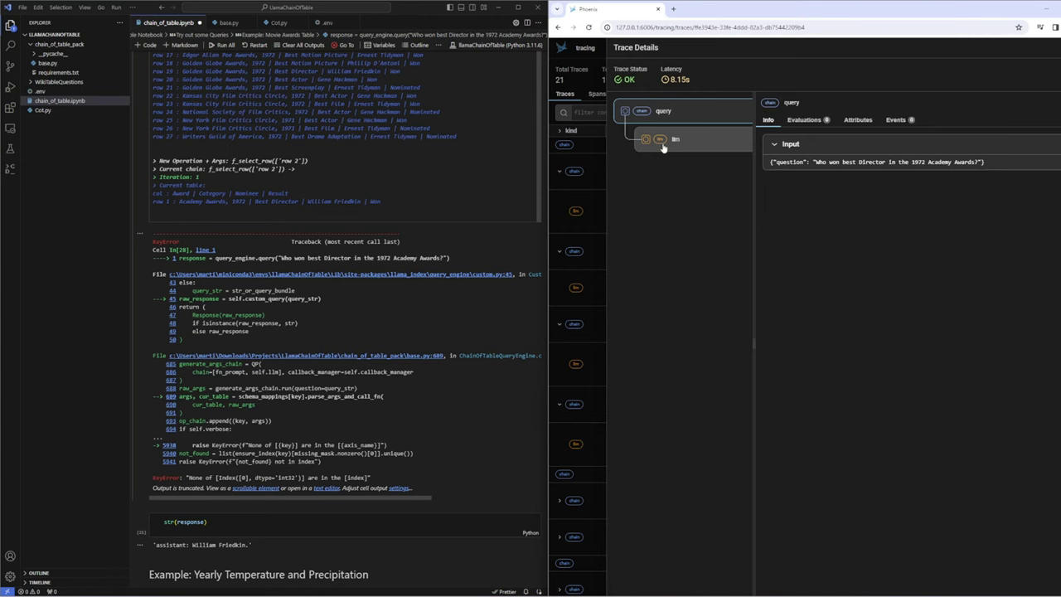
click(663, 146)
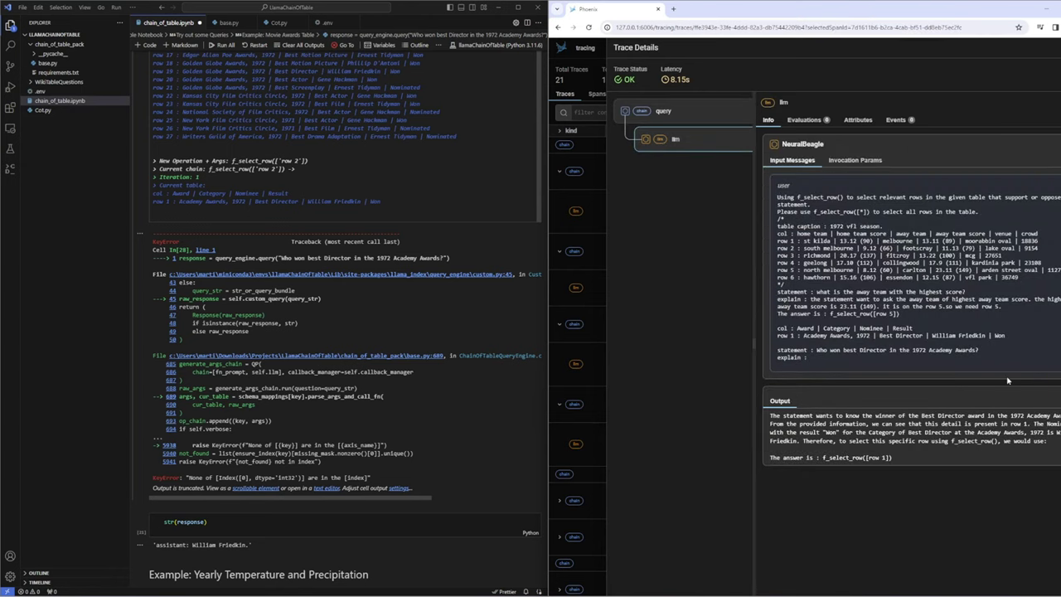